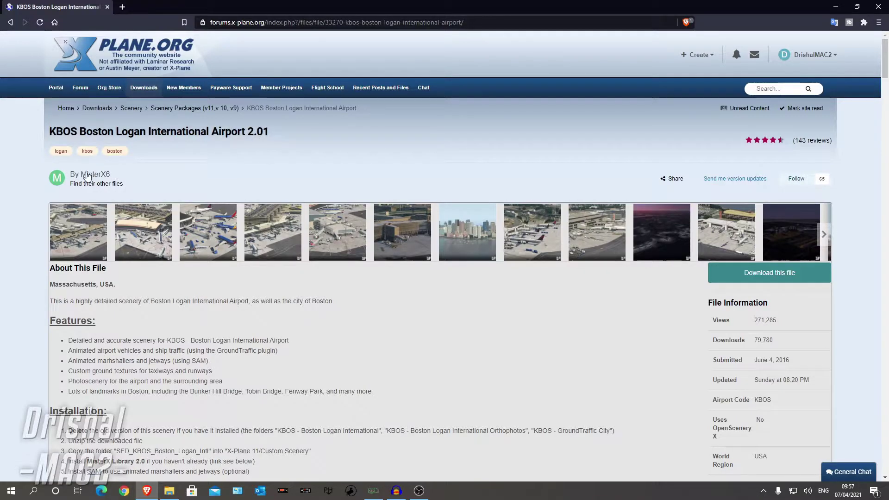
scroll(198, 315, down, 4)
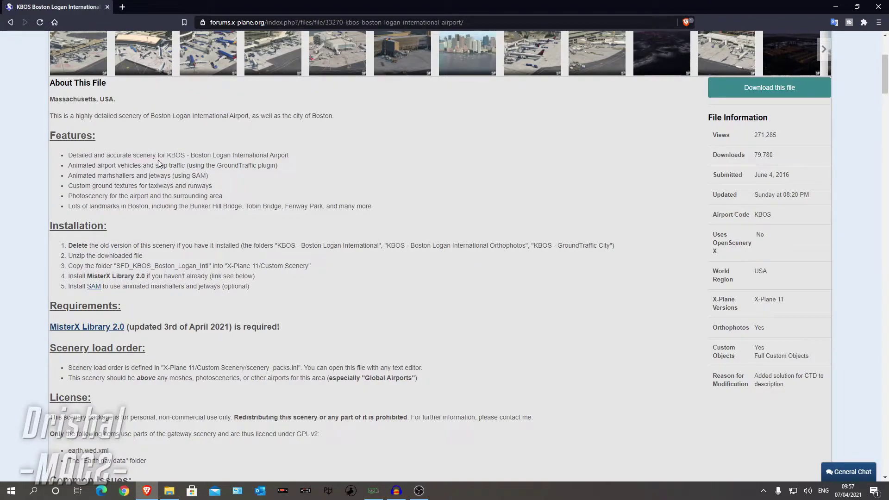
scroll(159, 163, up, 1)
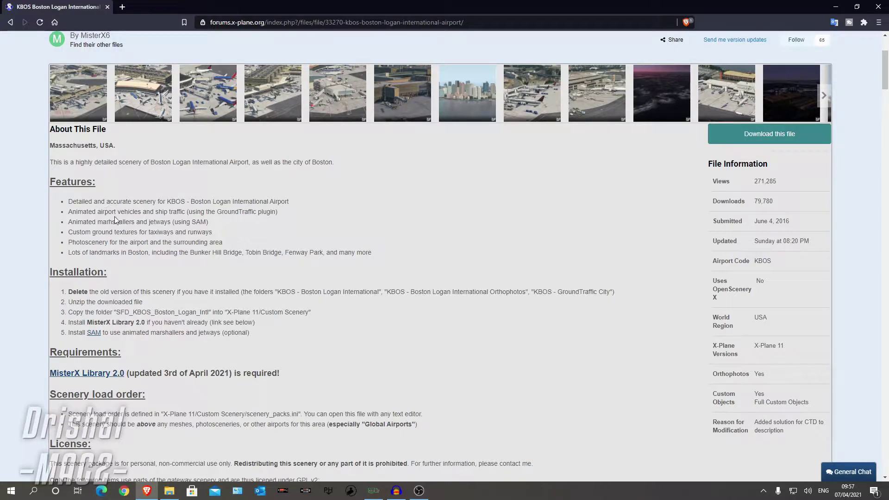
drag(194, 222, 206, 221)
click(204, 222)
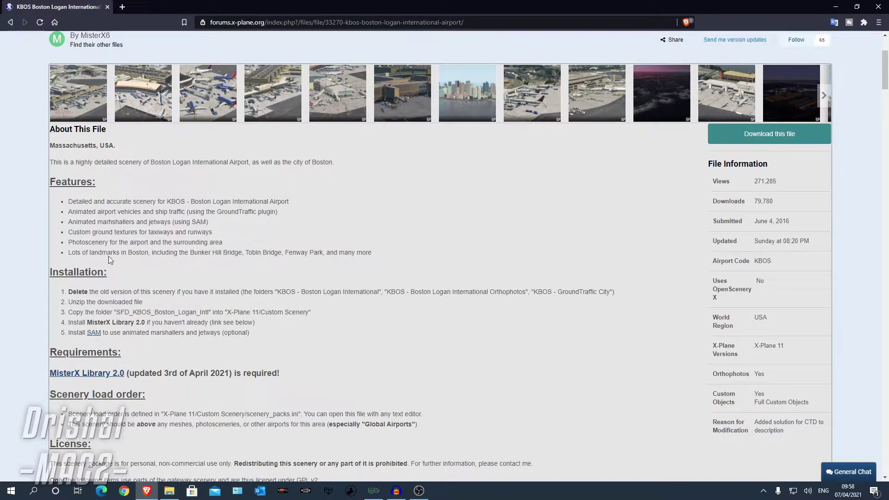
scroll(108, 256, up, 2)
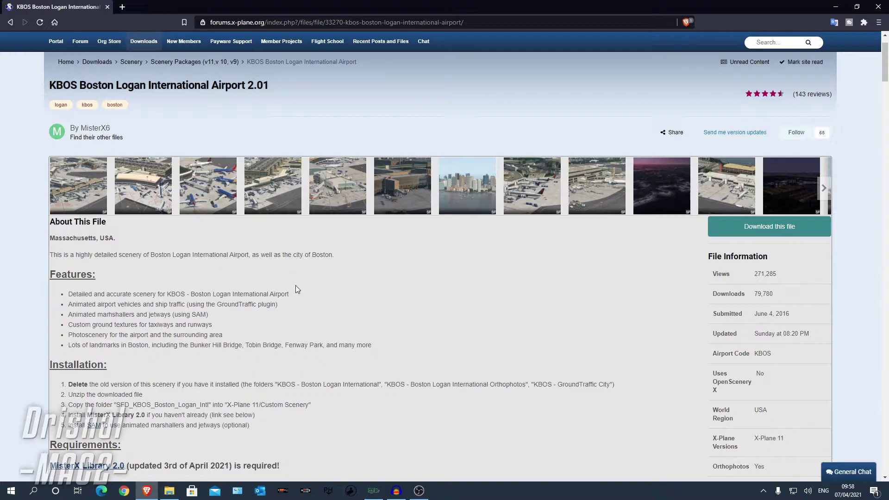
scroll(290, 365, down, 3)
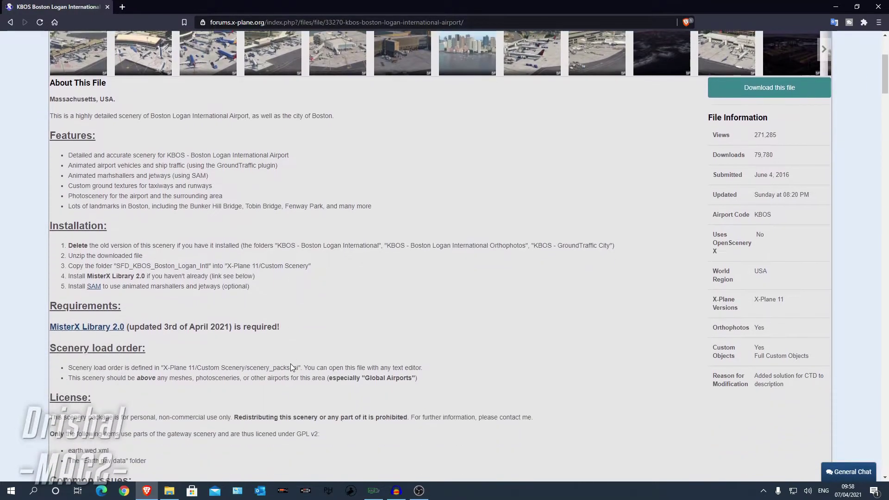
scroll(320, 266, up, 2)
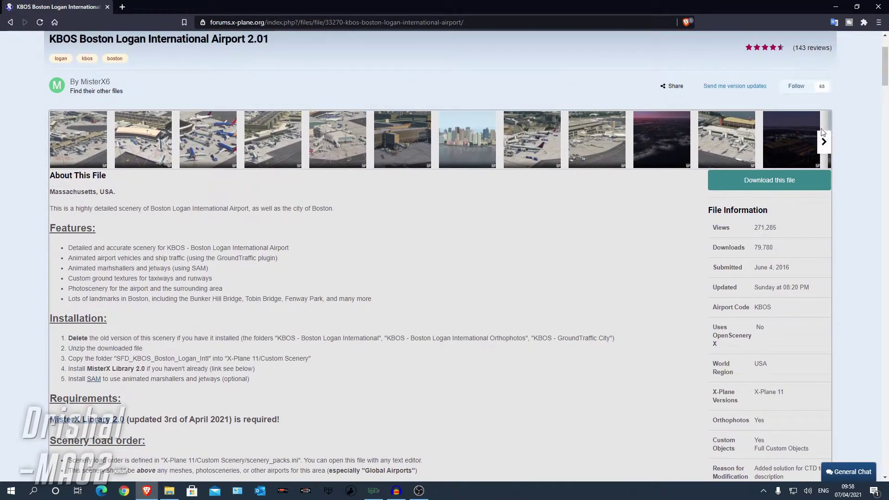
click(747, 184)
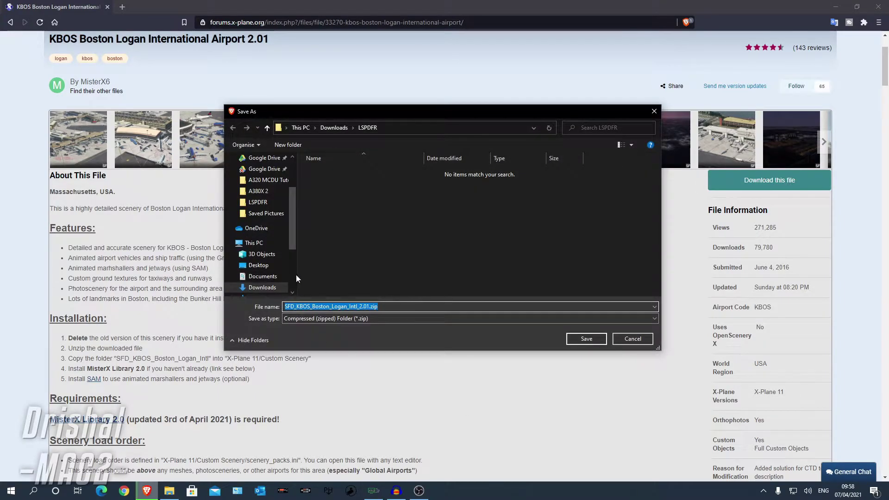
drag(296, 278, 250, 259)
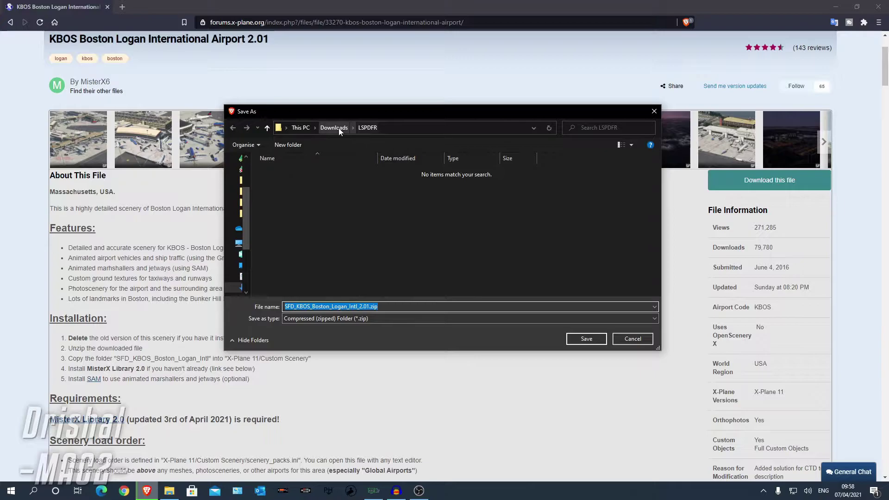
click(338, 128)
click(289, 234)
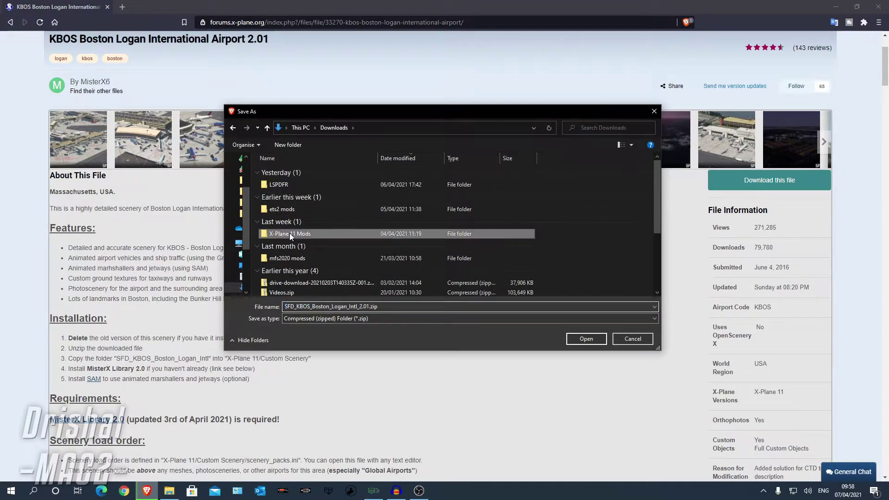
double_click(290, 234)
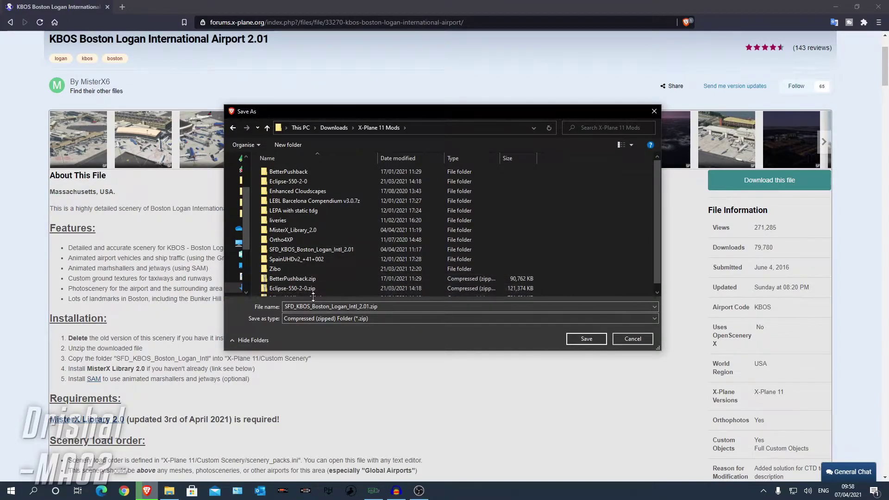
click(631, 337)
scroll(319, 330, down, 4)
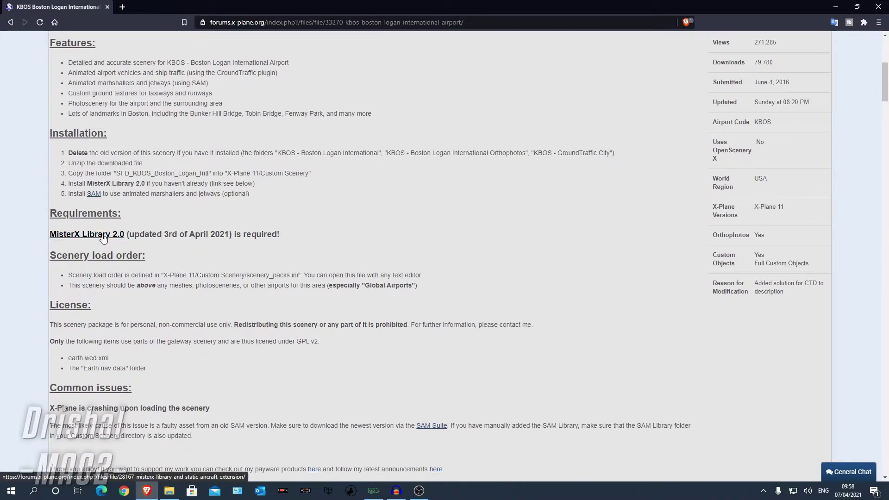
- Review the MisterX Library 2.0 page: its trucks and airliners gallery images and included aircraft list
click(104, 237)
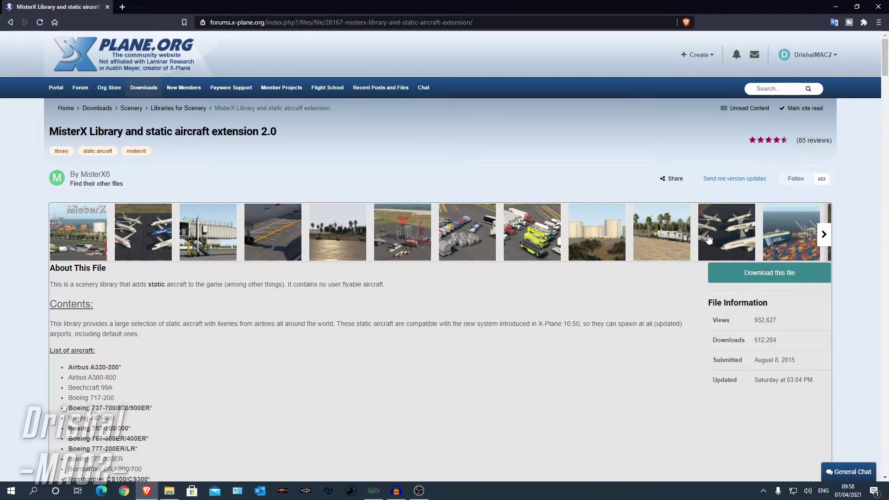
click(521, 236)
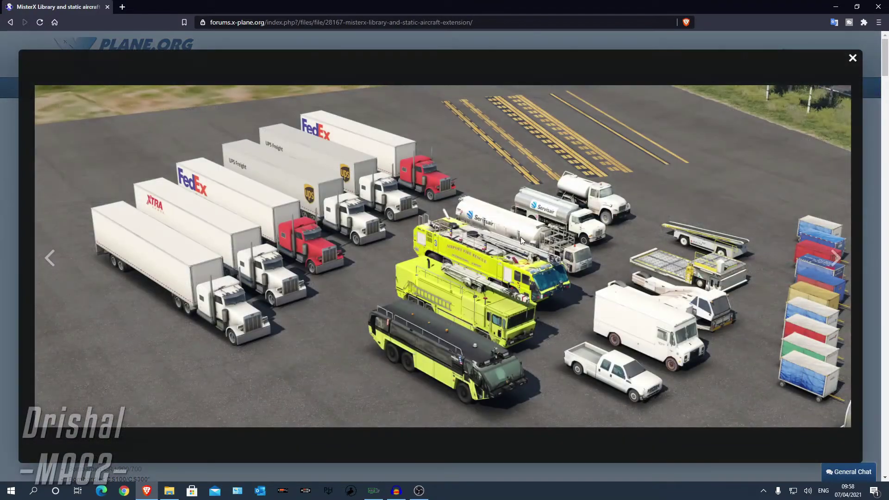
click(851, 65)
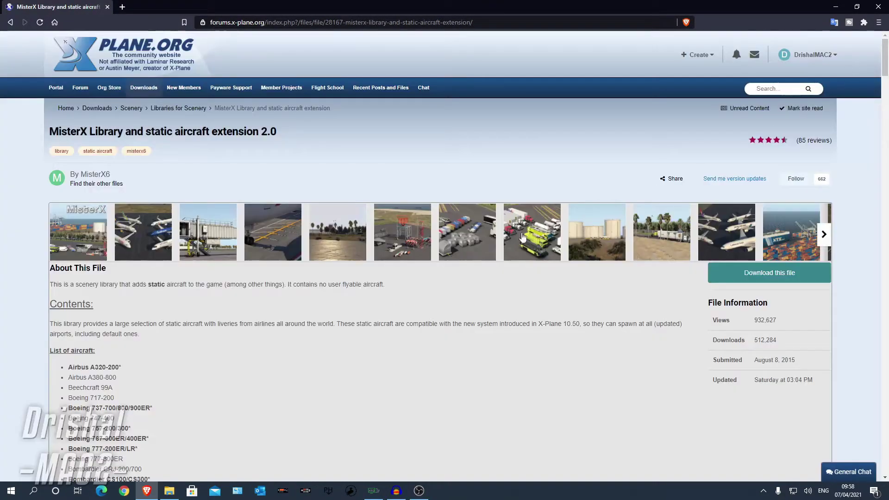
click(153, 238)
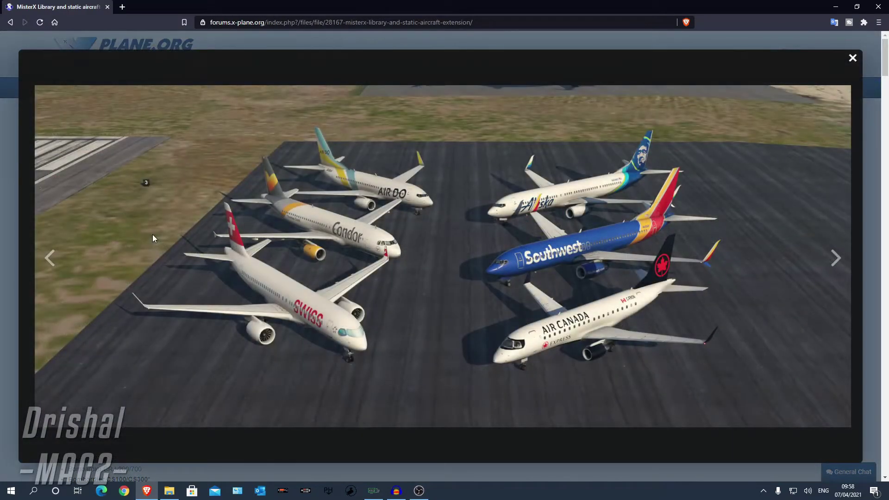
click(852, 59)
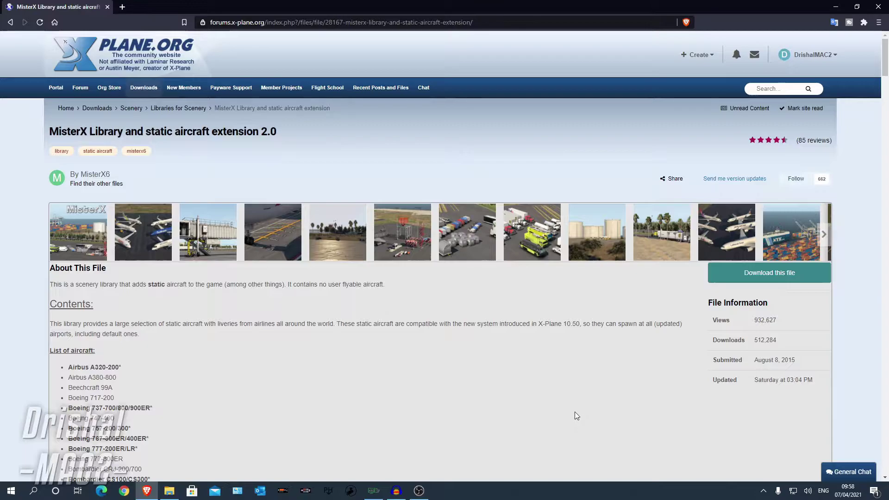
scroll(577, 416, down, 4)
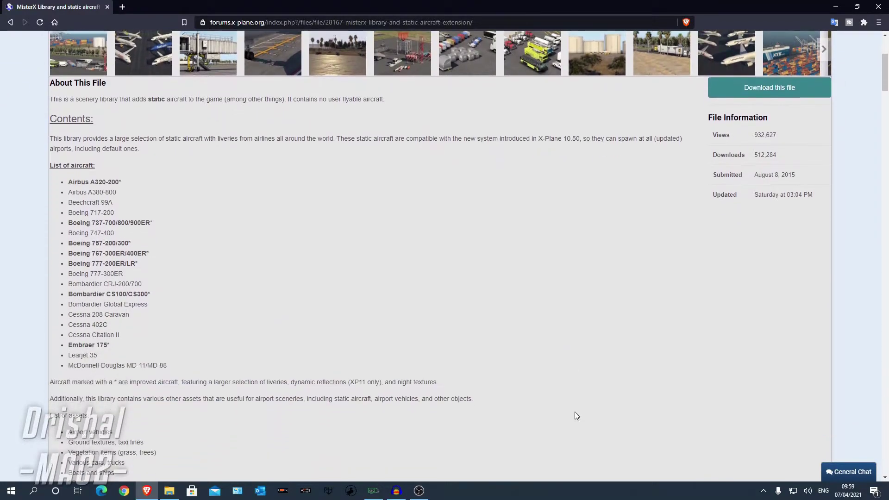
drag(103, 182, 107, 366)
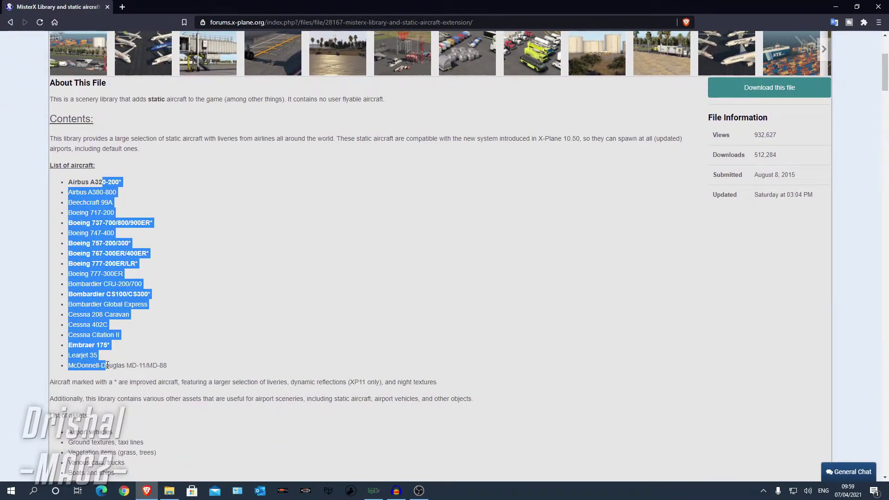
click(215, 359)
scroll(215, 359, up, 3)
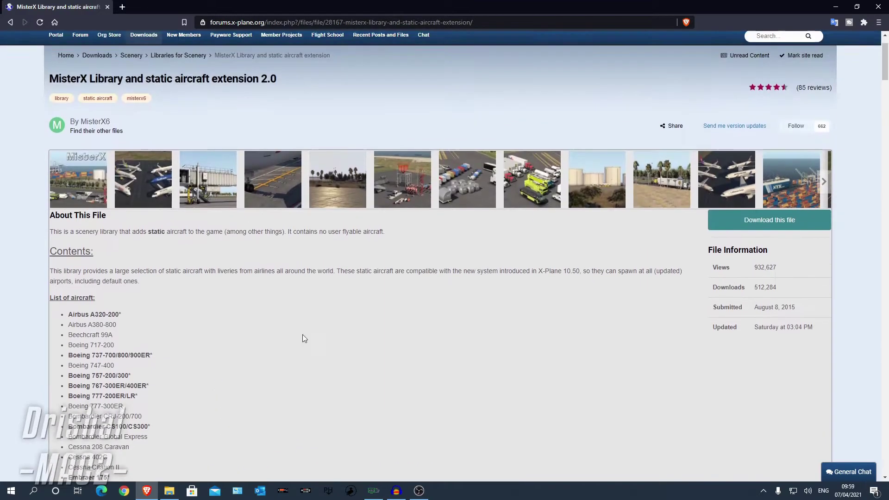
- Start downloading MisterX Library into X-Plane 11 Mods, cancel the save, and bring that folder forward
click(782, 226)
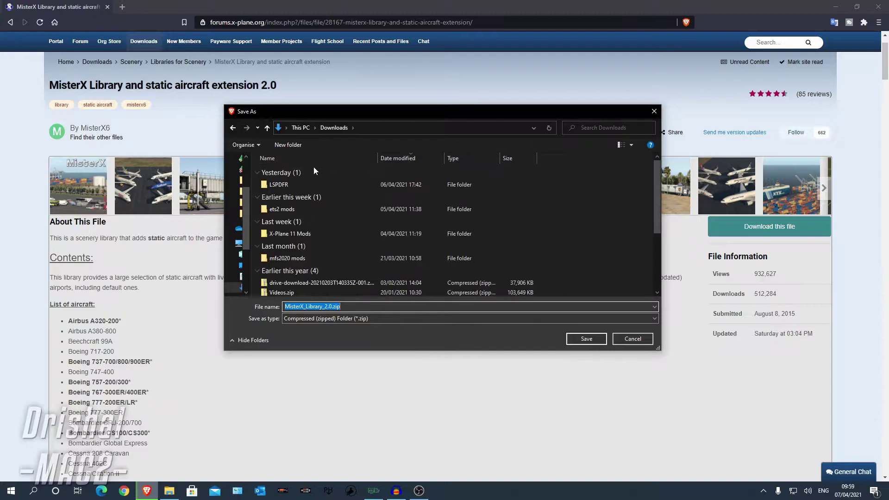
double_click(293, 233)
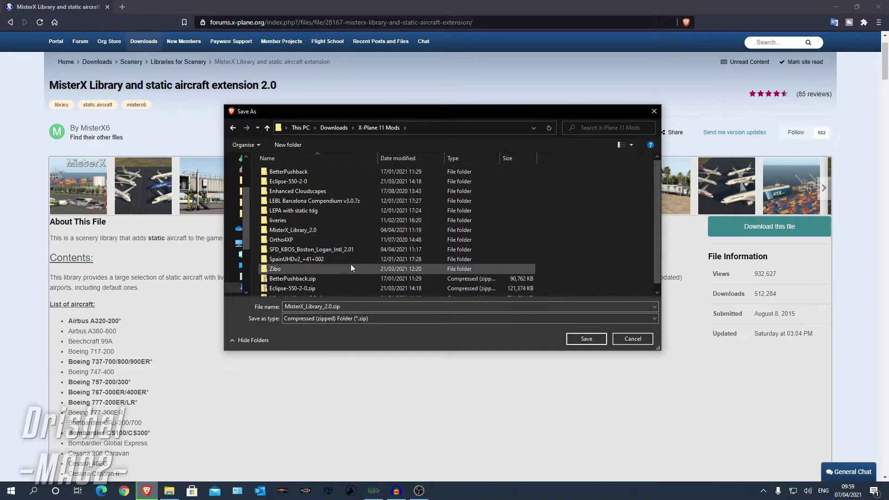
click(632, 339)
click(170, 490)
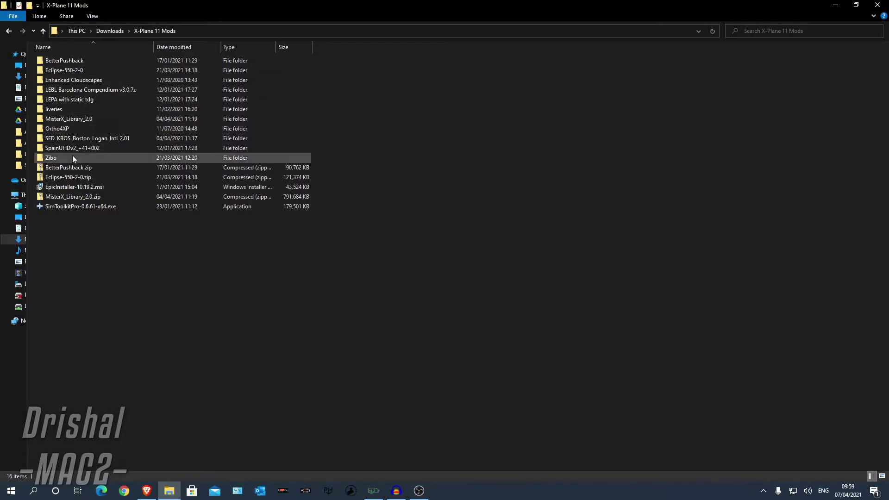
- Peek into SFD_KBOS_Boston_Logan_Intl_2.01, then check the actions available for BetterPushback.zip in X-Plane 11 Mods
double_click(58, 140)
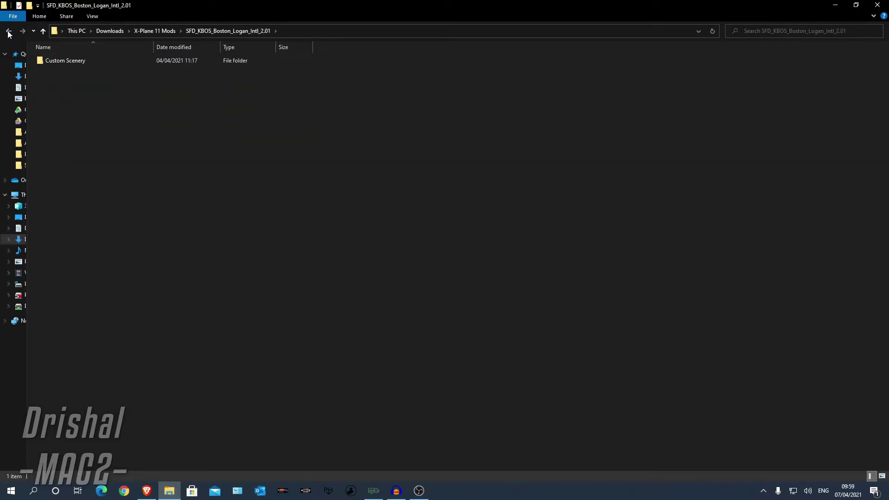
key(alt+Left)
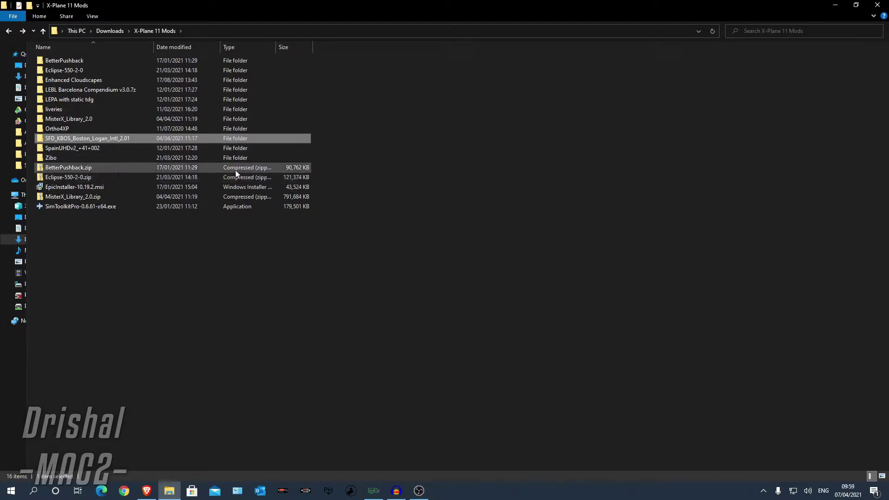
click(90, 168)
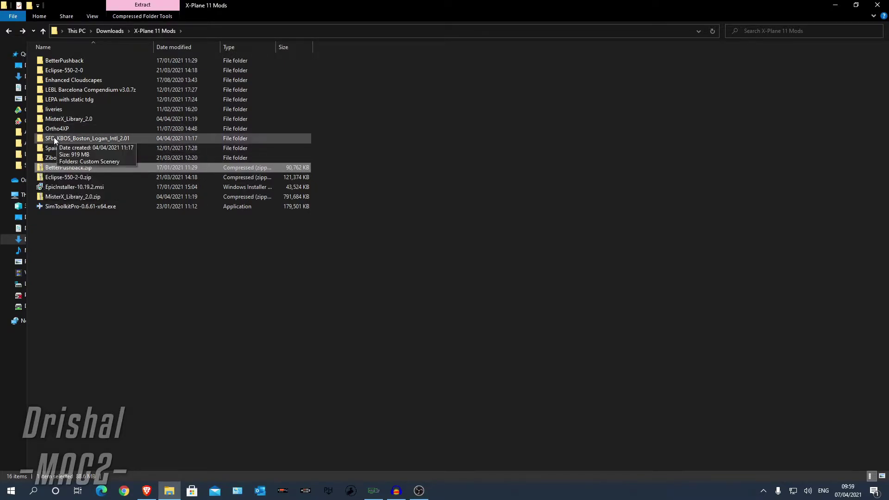
right_click(83, 171)
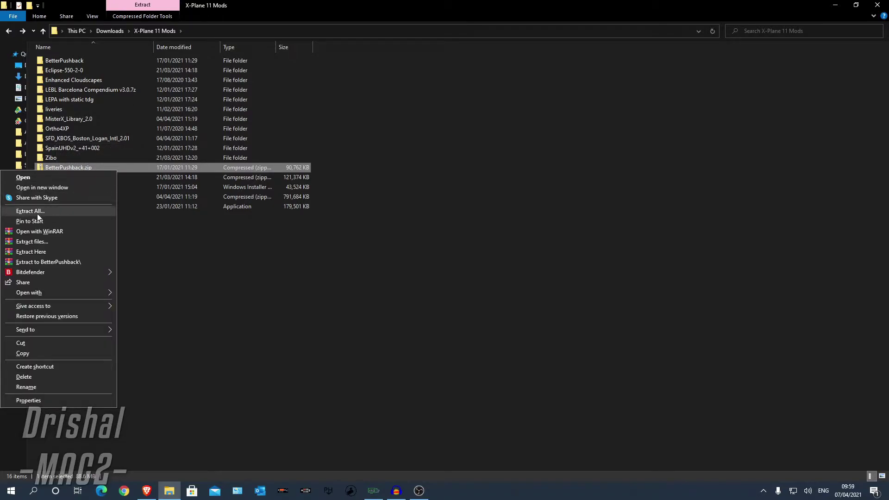
click(52, 261)
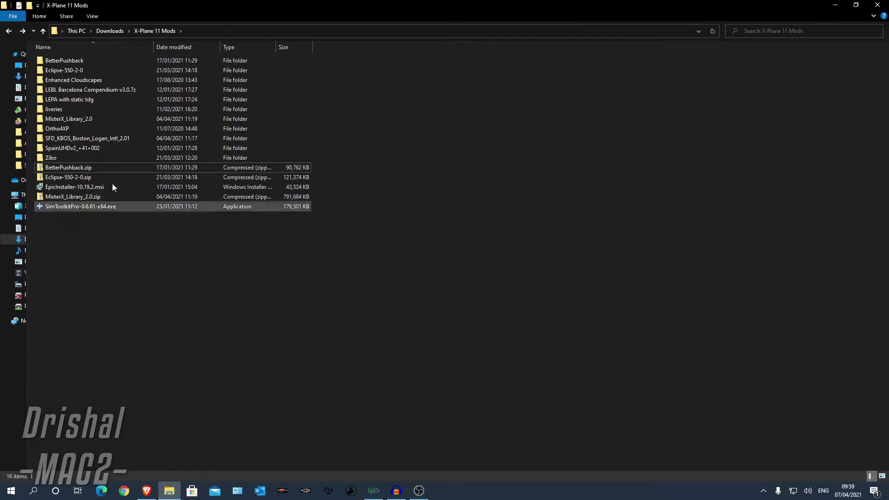
mouse_move(93, 139)
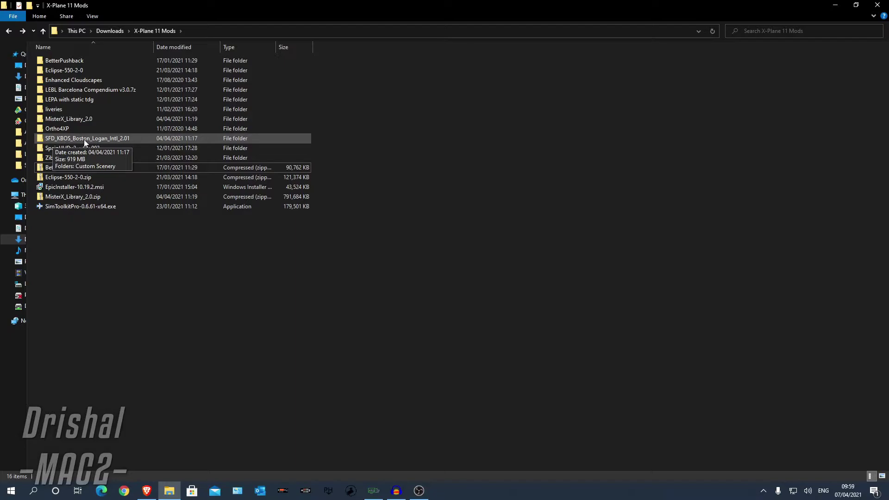
- Inspect SFD_KBOS_Boston_Logan_Intl inside the package's Custom Scenery, then return up to X-Plane 11 Mods
double_click(104, 140)
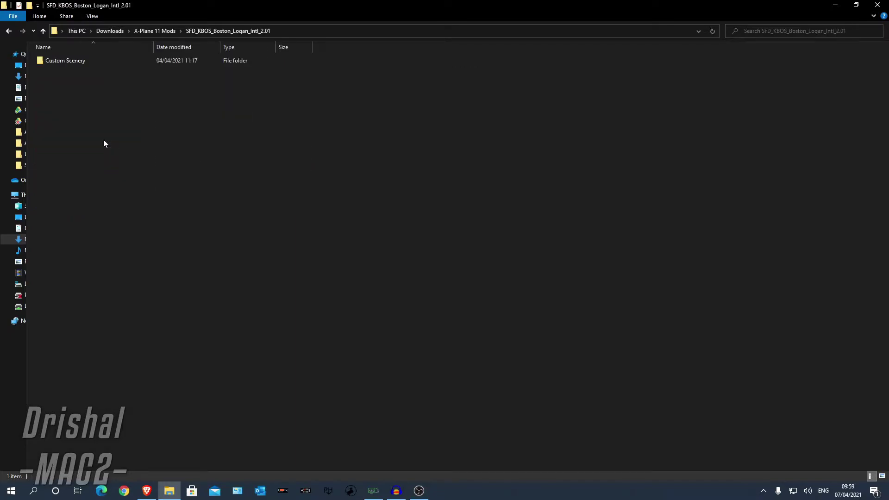
double_click(88, 63)
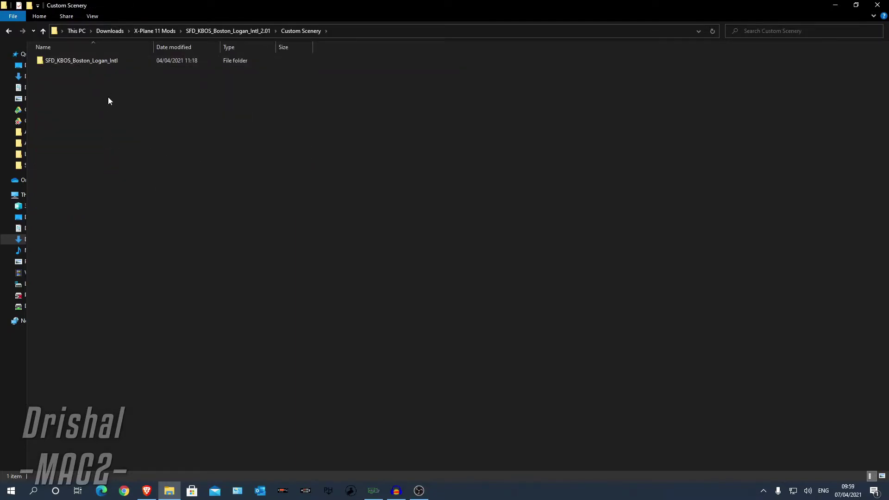
double_click(88, 62)
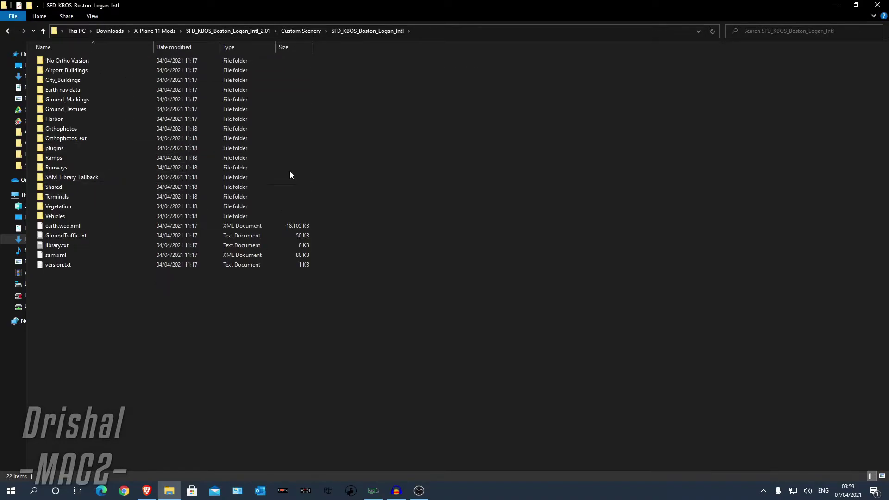
click(9, 31)
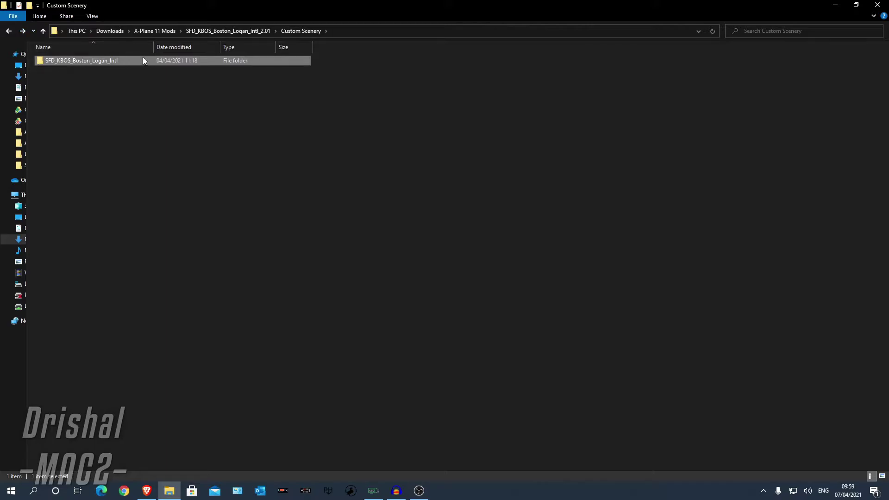
click(222, 33)
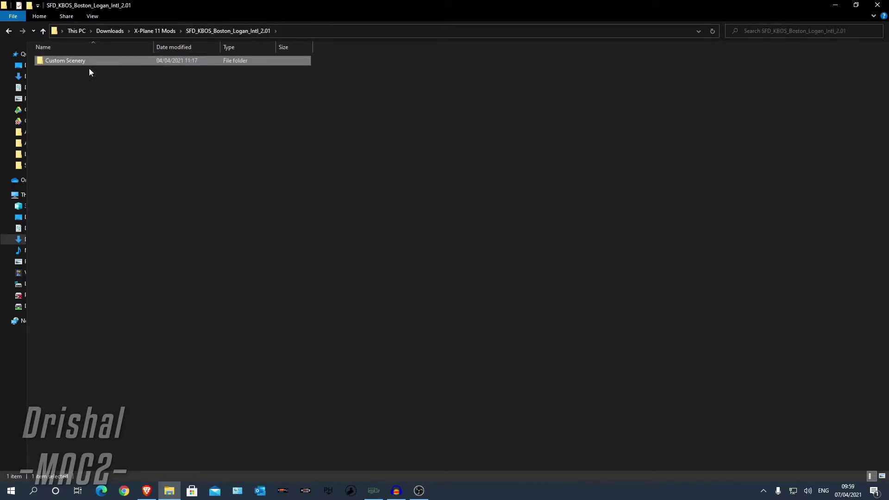
click(150, 32)
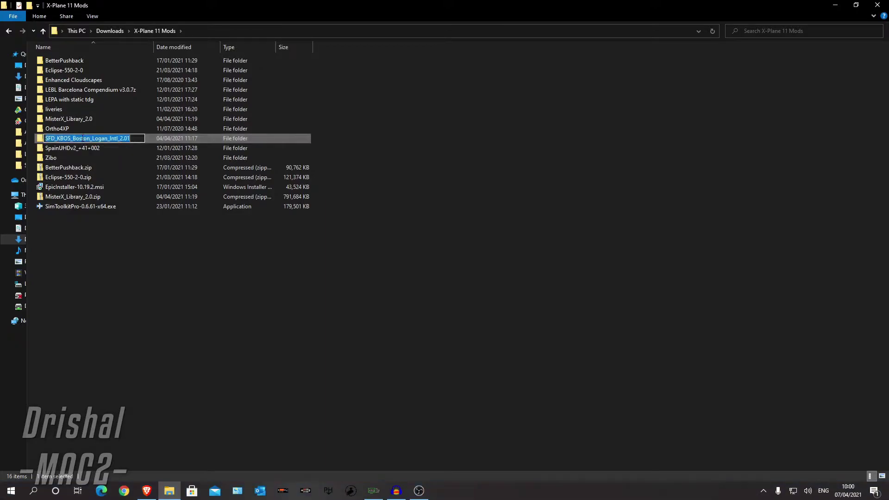
- Reopen SFD_KBOS_Boston_Logan_Intl_2.01 > Custom Scenery and select the SFD_KBOS_Boston_Logan_Intl folder
double_click(162, 138)
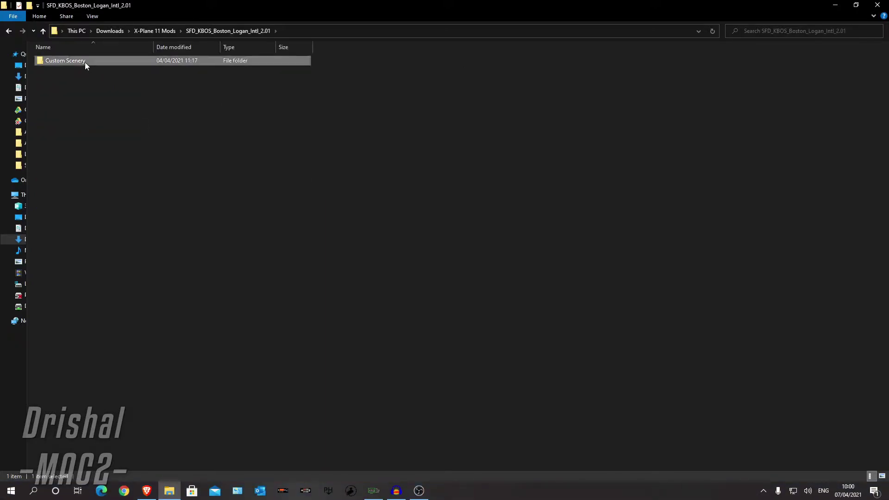
double_click(84, 62)
click(100, 62)
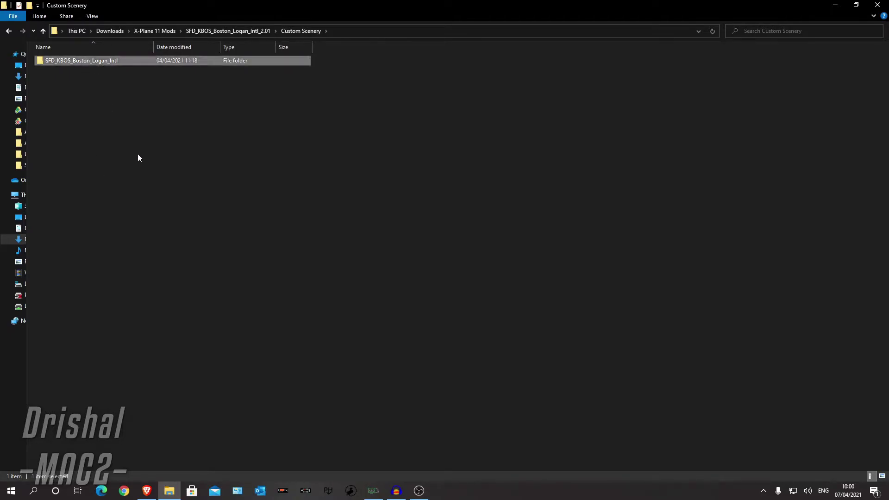
- Browse to Documents > X-Plane 11 > Custom Scenery and scroll through its 93 scenery folders
click(16, 89)
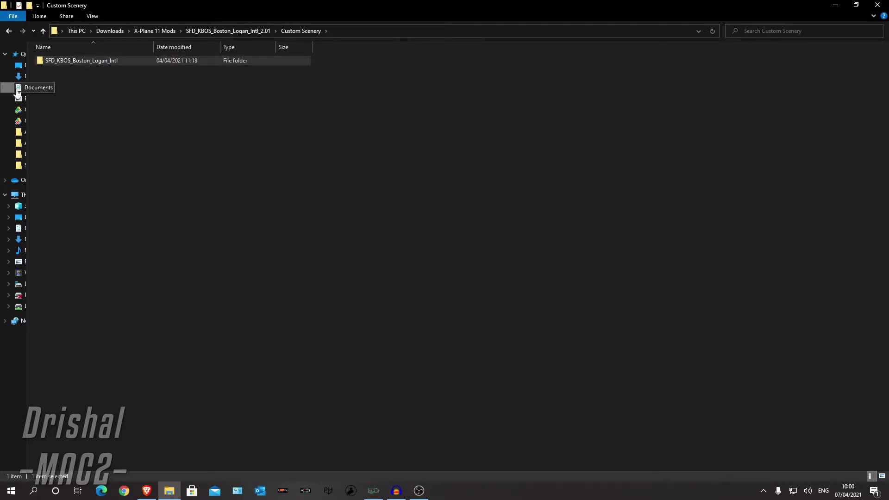
click(15, 89)
double_click(68, 256)
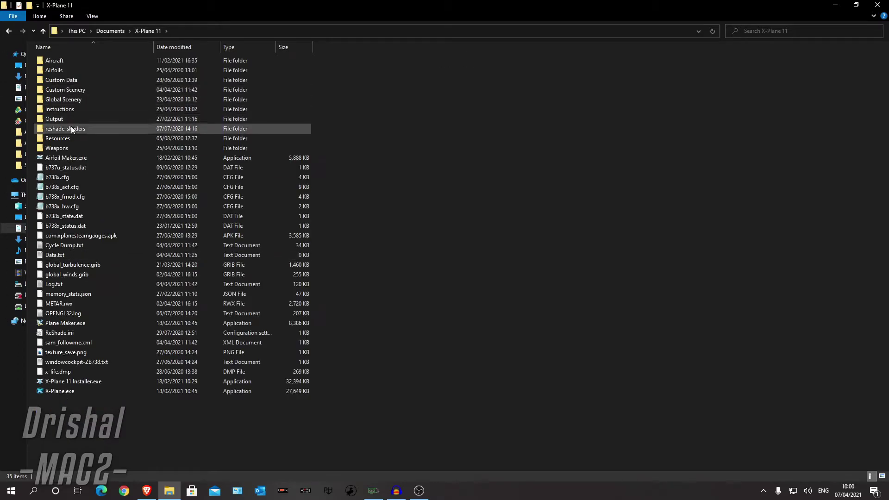
double_click(66, 91)
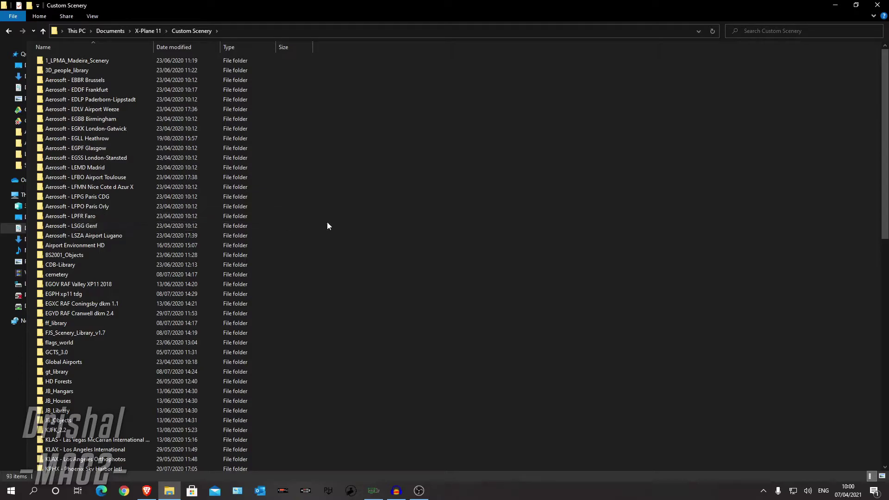
scroll(323, 225, down, 5)
scroll(323, 226, down, 5)
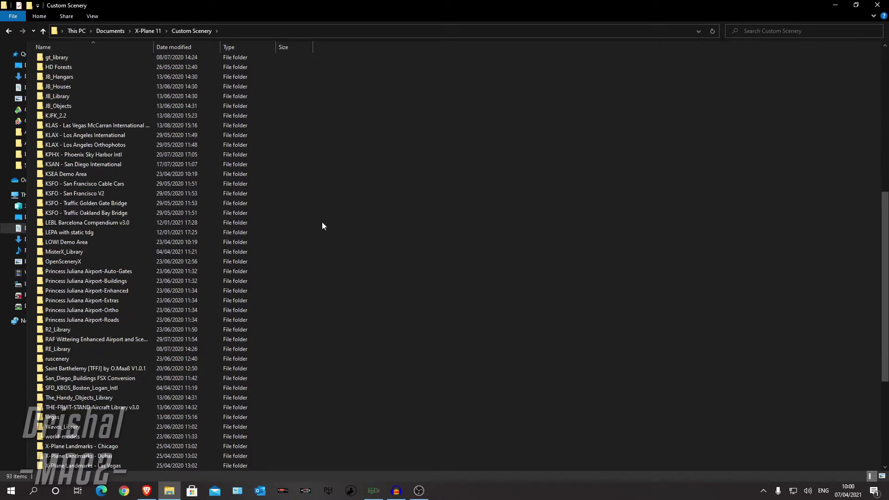
scroll(323, 226, up, 4)
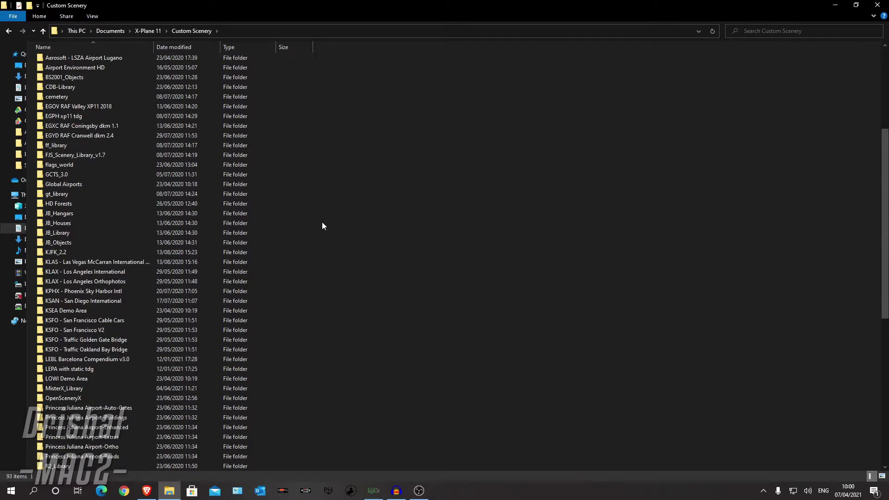
- Read through the MisterX Library installation notes in Brave
click(146, 489)
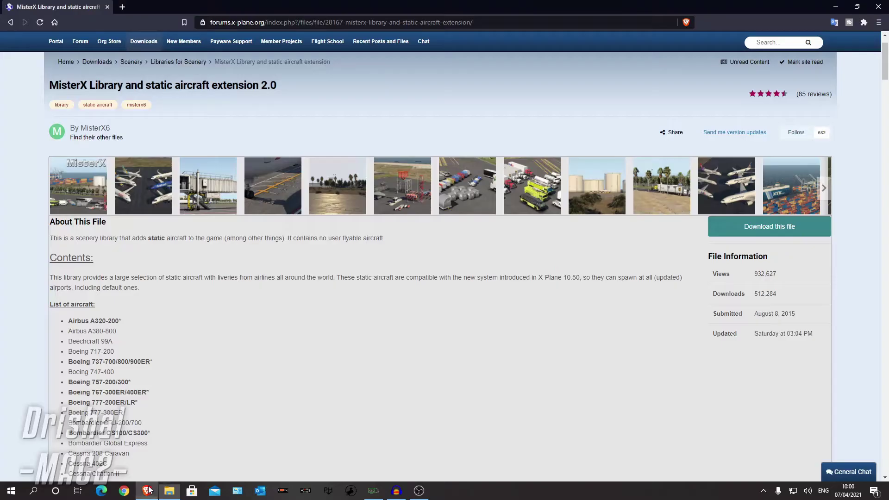
scroll(212, 304, down, 8)
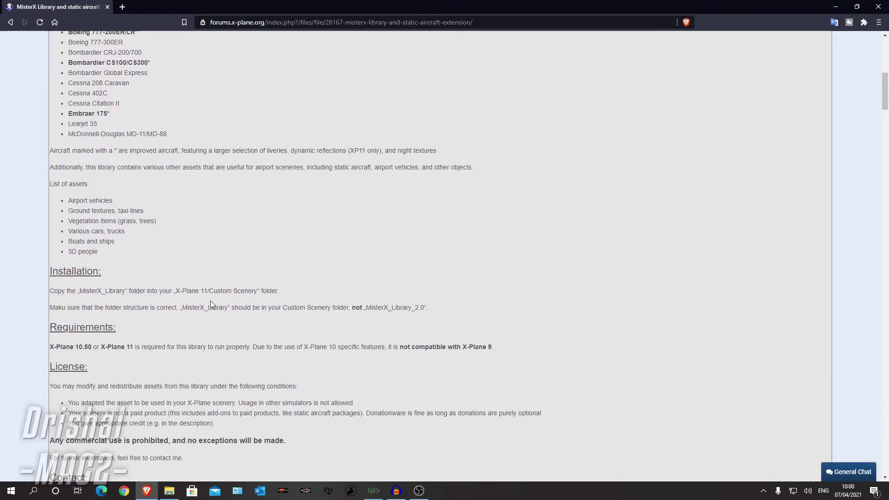
scroll(207, 302, down, 3)
scroll(151, 232, up, 1)
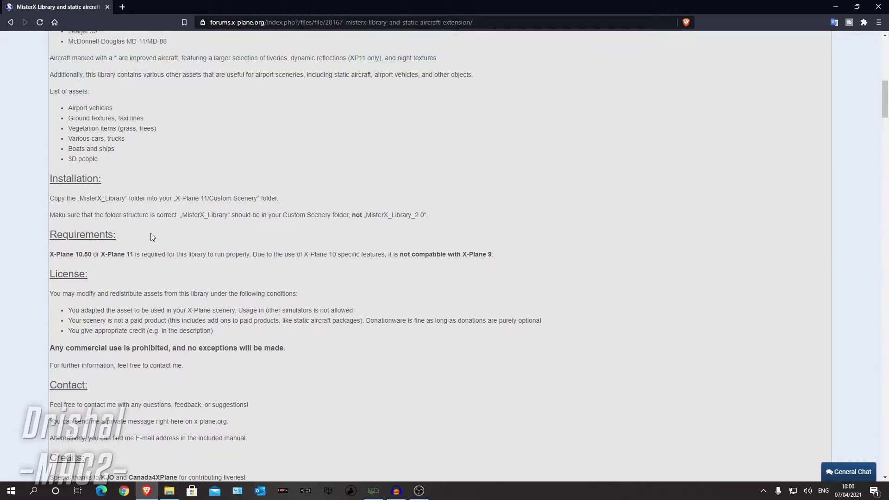
scroll(176, 212, up, 13)
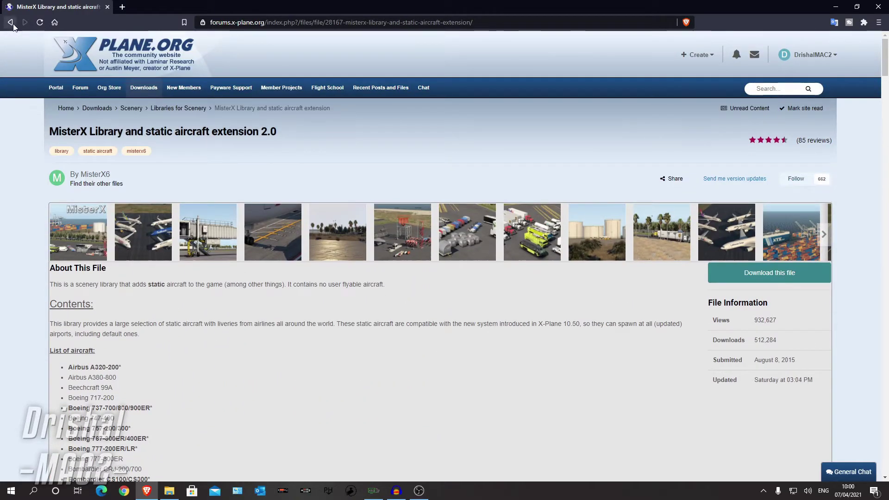
- On the KBOS Boston Logan page, select the old KBOS folder names listed in step 1
click(62, 151)
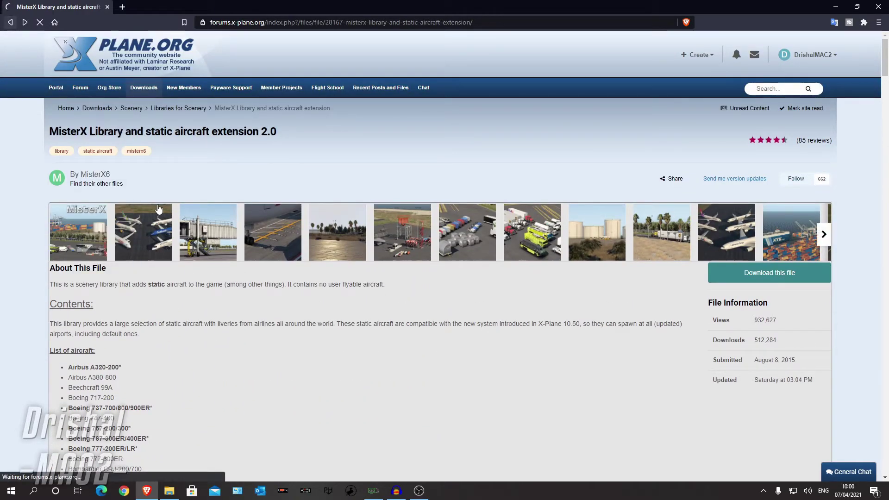
key(alt+Left)
scroll(158, 208, down, 7)
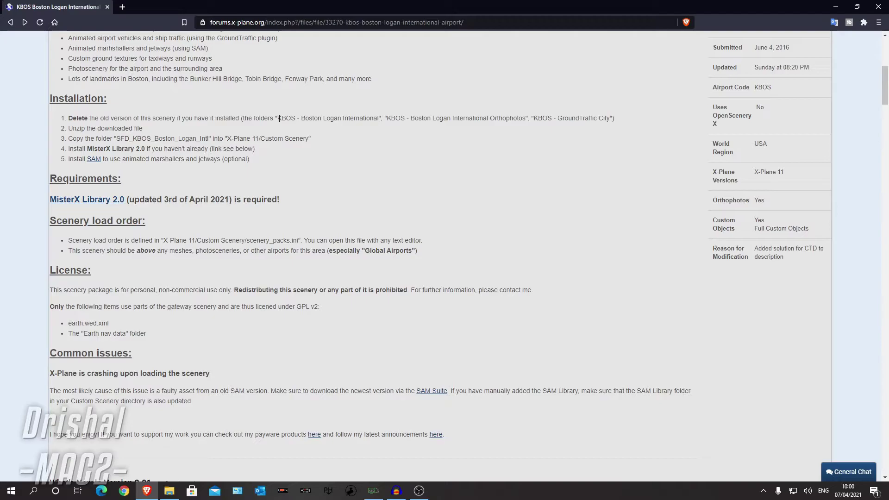
drag(279, 119, 389, 115)
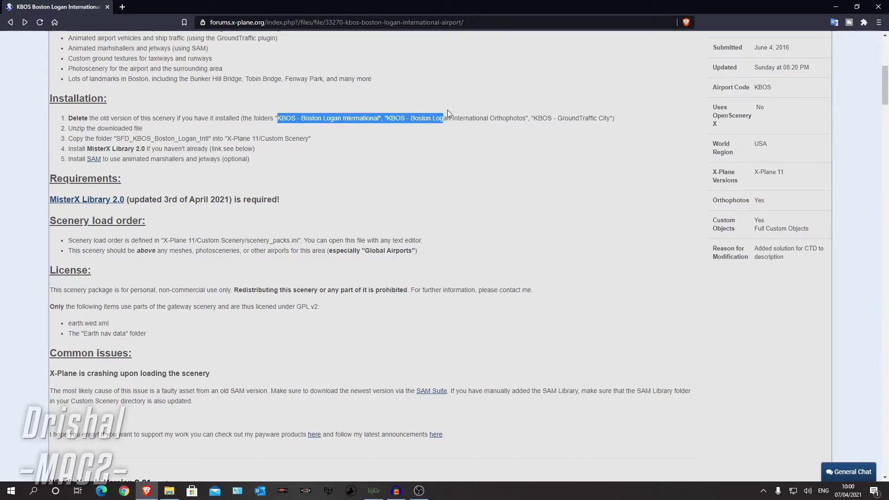
drag(447, 114, 594, 113)
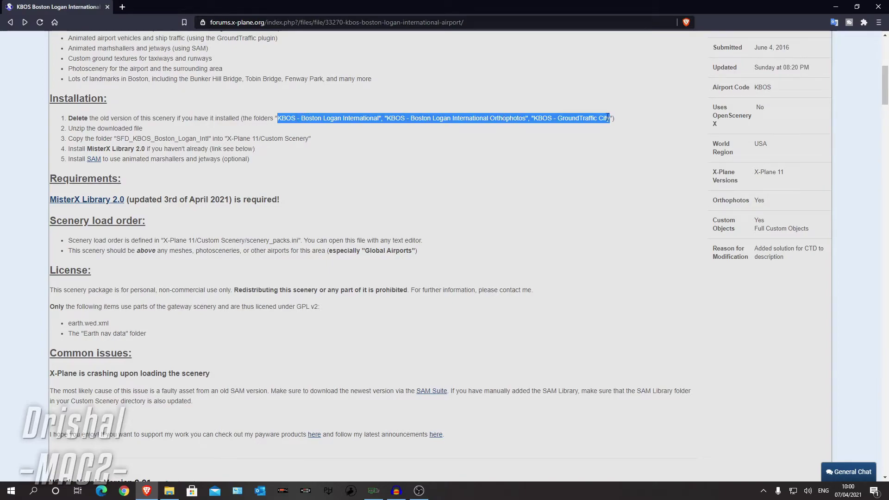
click(169, 491)
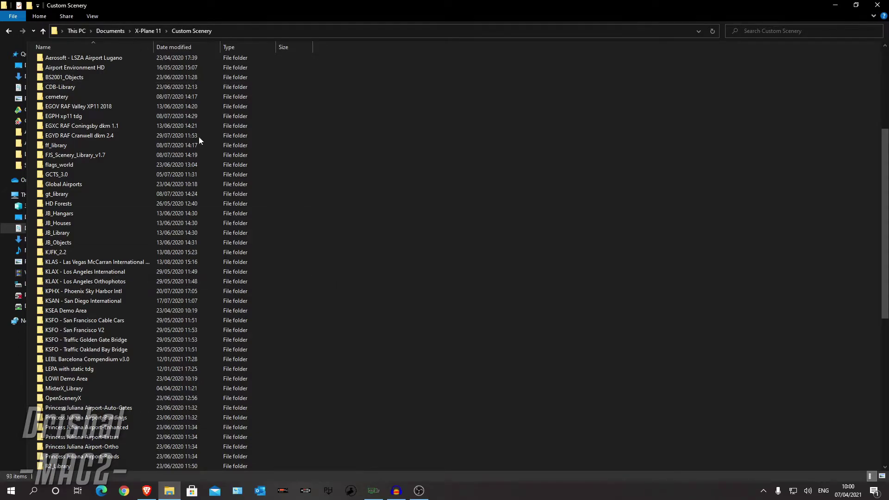
- Check the MisterX_Library folder in Downloads > X-Plane 11 Mods > MisterX_Library_2.0 > Custom Scenery
click(172, 116)
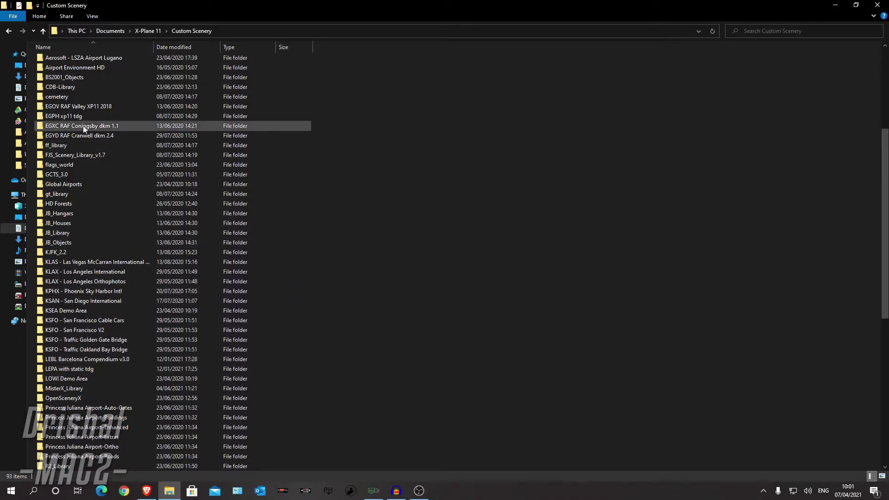
click(20, 76)
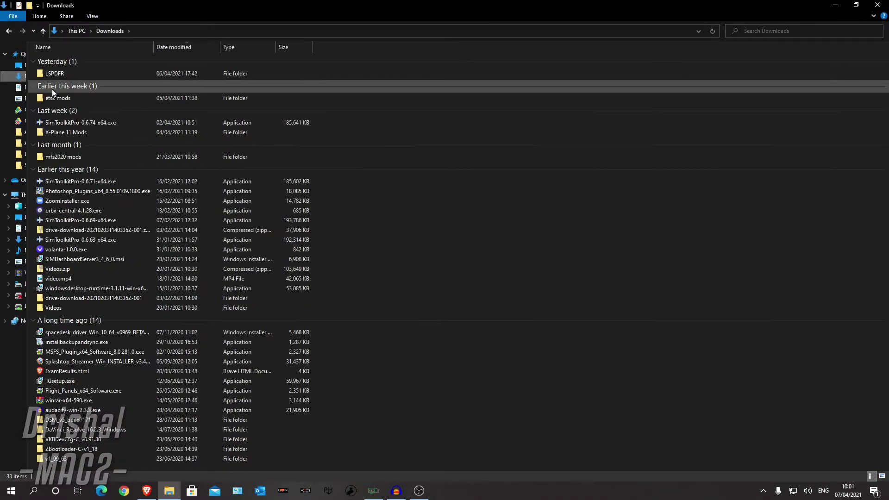
double_click(68, 131)
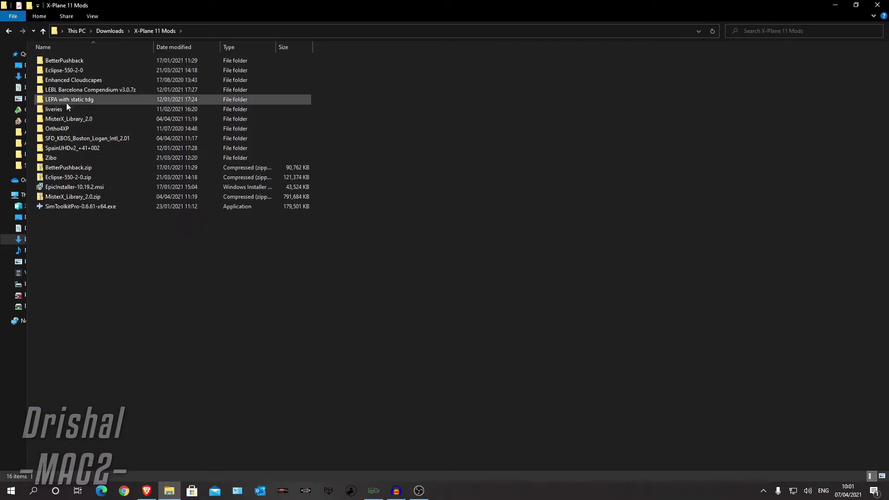
mouse_move(79, 118)
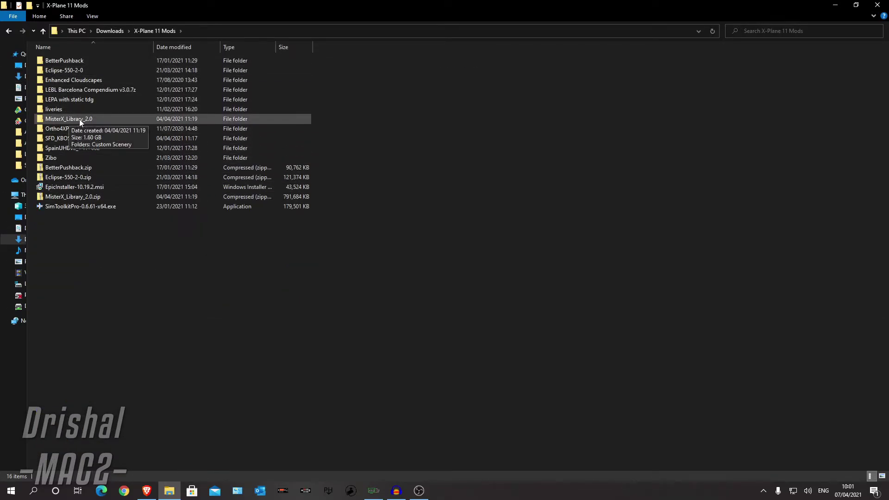
double_click(83, 119)
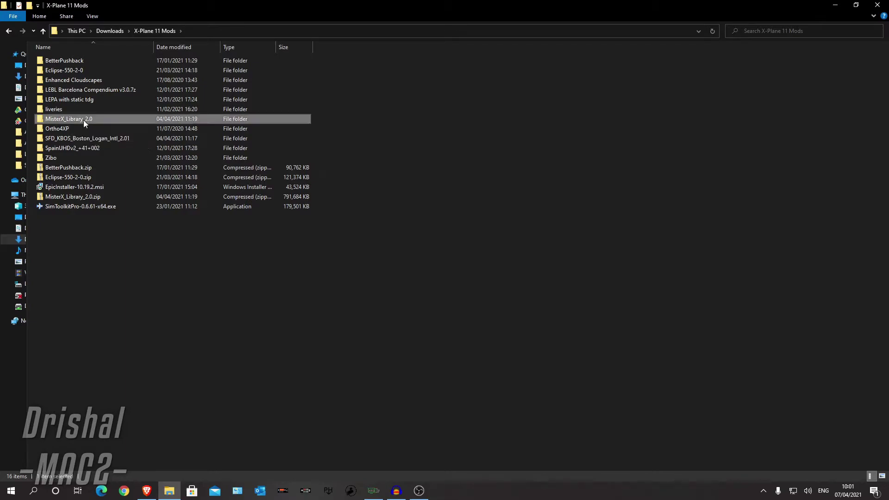
double_click(60, 61)
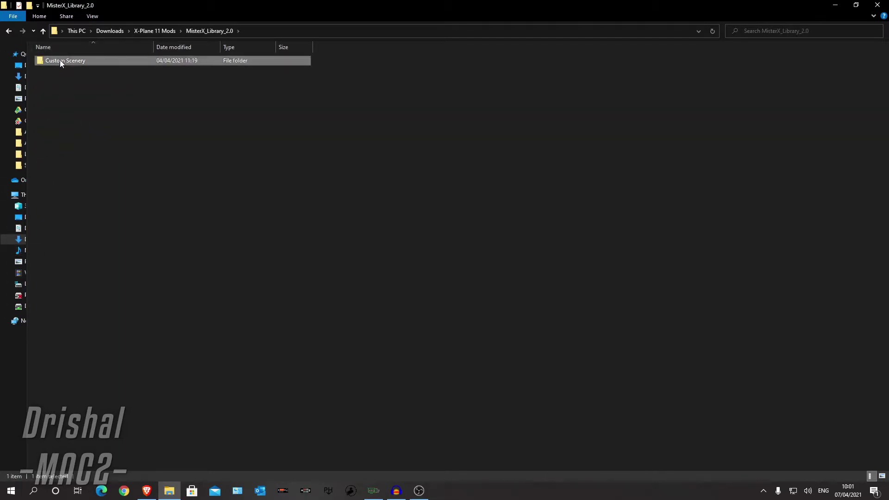
double_click(65, 61)
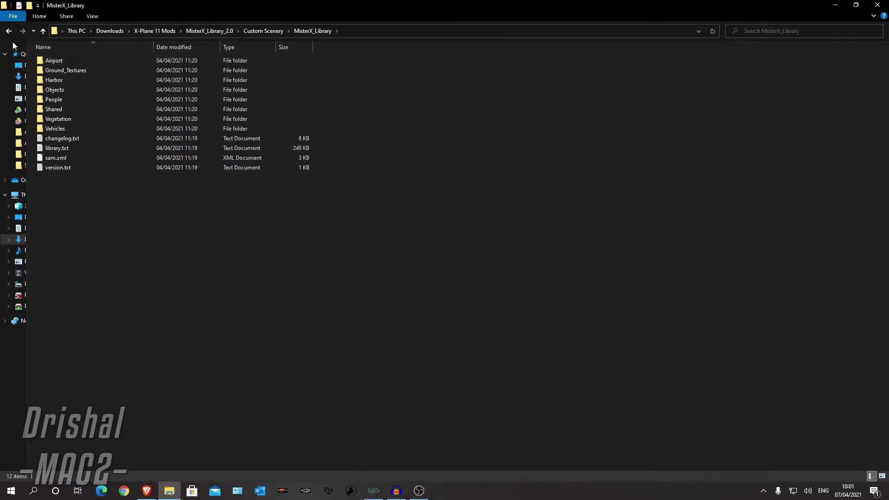
key(BackSpace)
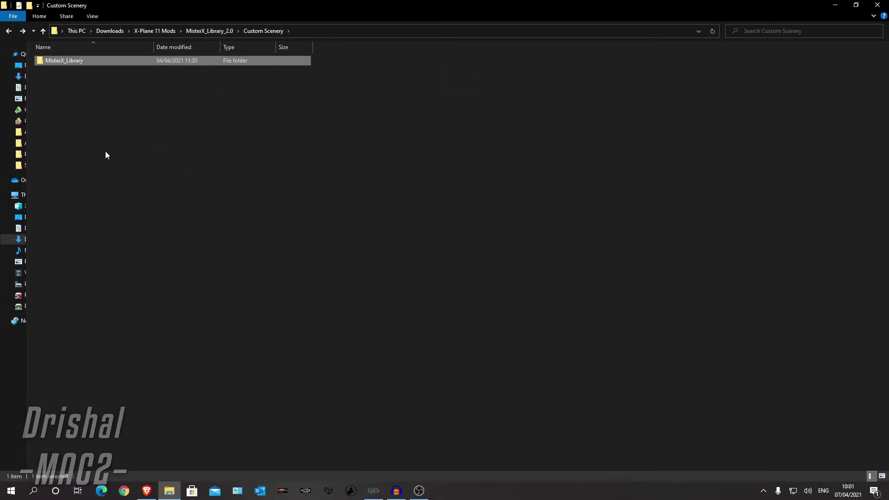
click(105, 158)
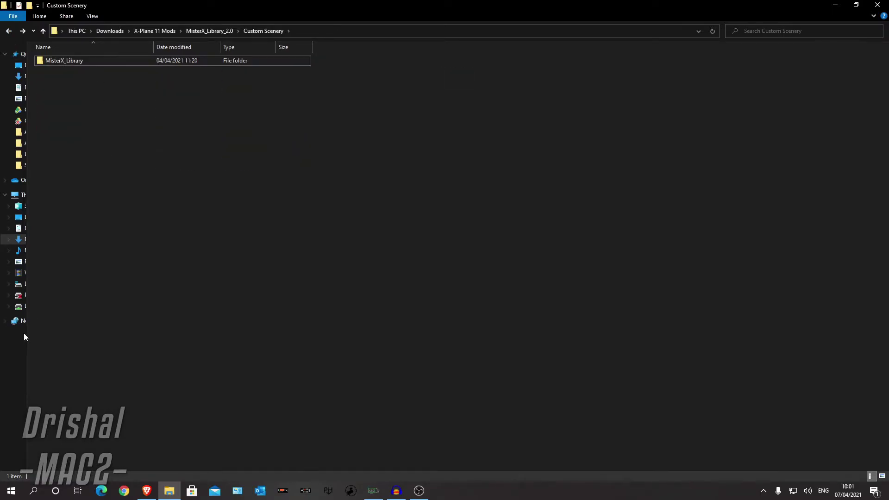
- Go to Documents > X-Plane 11 > Custom Scenery
click(18, 87)
double_click(51, 256)
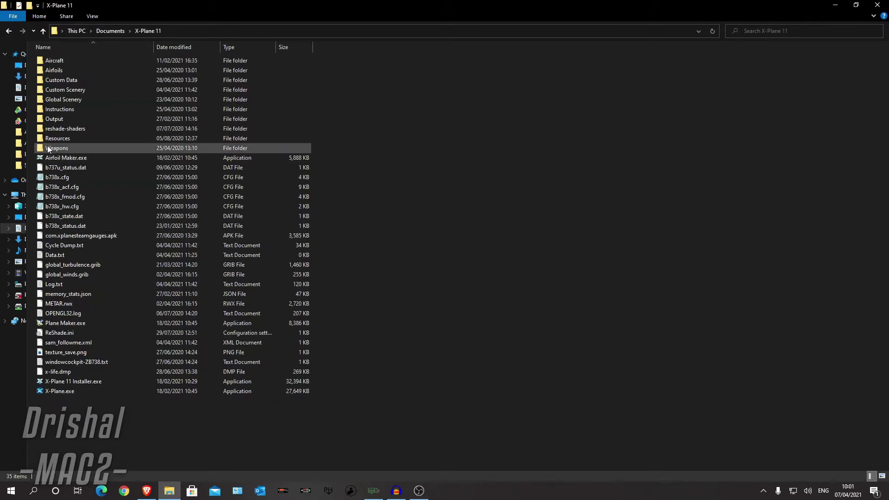
double_click(68, 89)
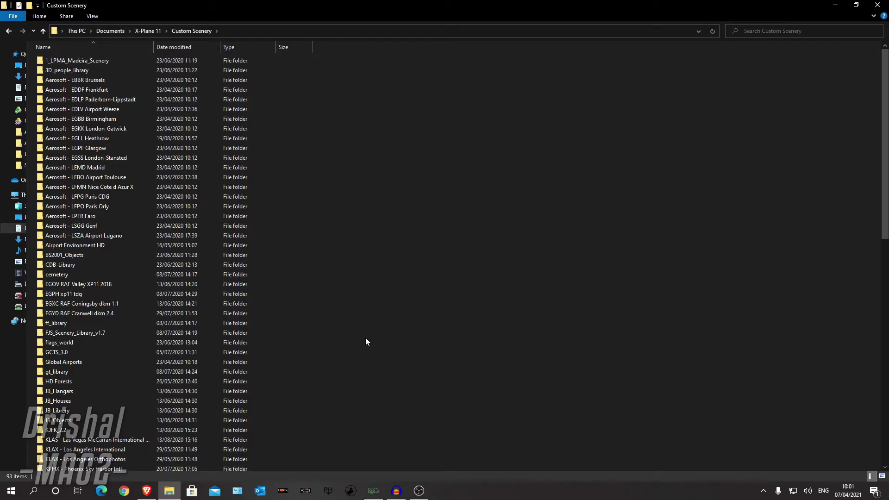
- Open scenery_packs.ini from the bottom of the Custom Scenery folder in Notepad
scroll(290, 328, down, 12)
scroll(288, 332, up, 5)
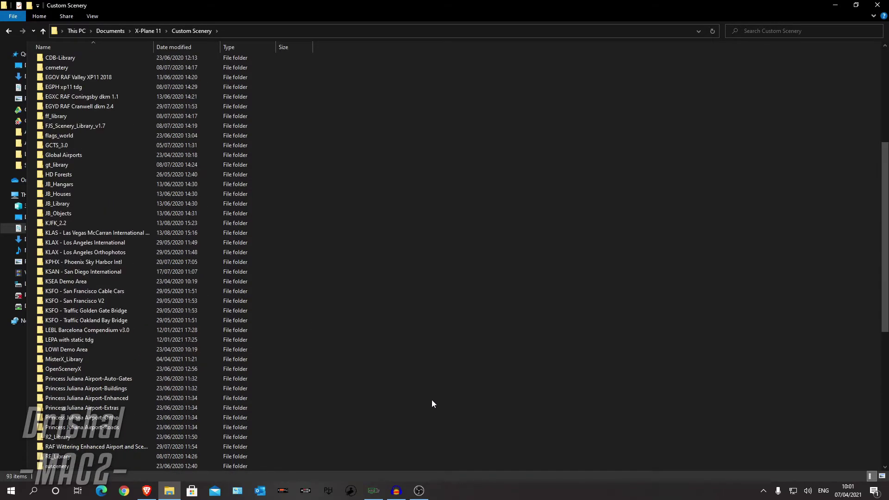
scroll(433, 404, up, 7)
scroll(391, 384, down, 17)
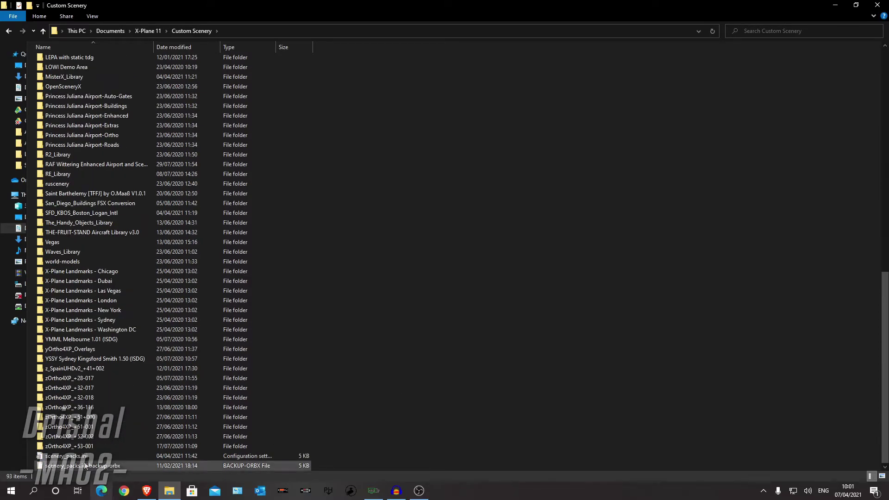
double_click(76, 456)
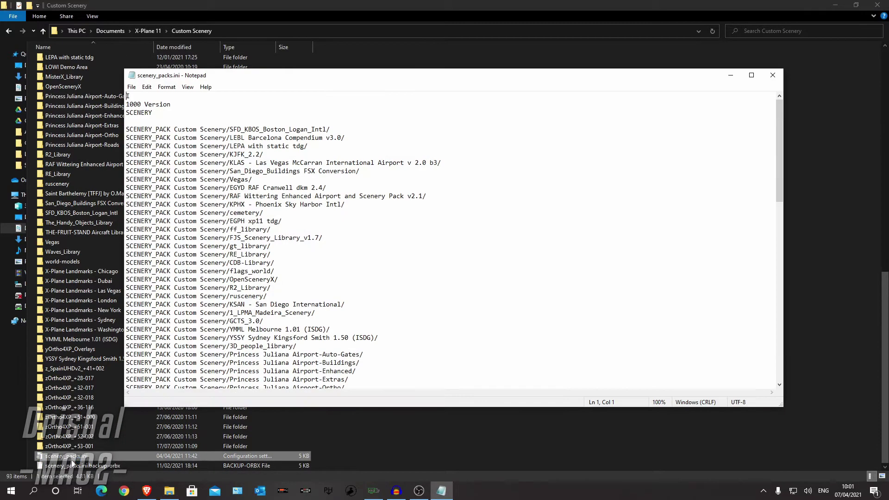
- Scroll through the SCENERY_PACK entries led by SFD_KBOS_Boston_Logan_Intl/
scroll(452, 246, down, 11)
scroll(452, 247, down, 10)
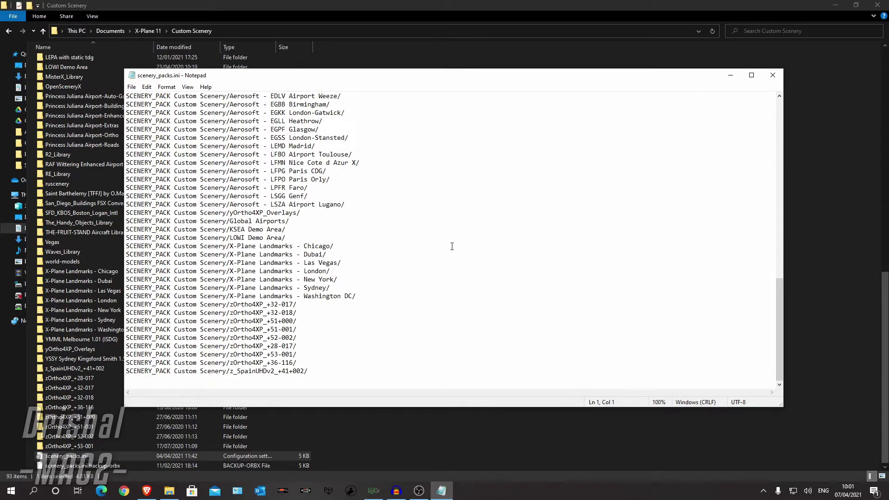
scroll(451, 246, up, 20)
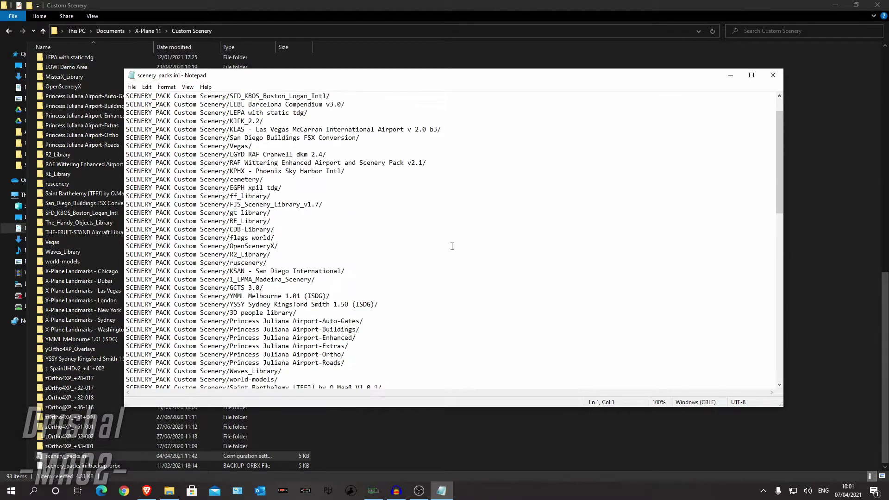
scroll(452, 246, down, 20)
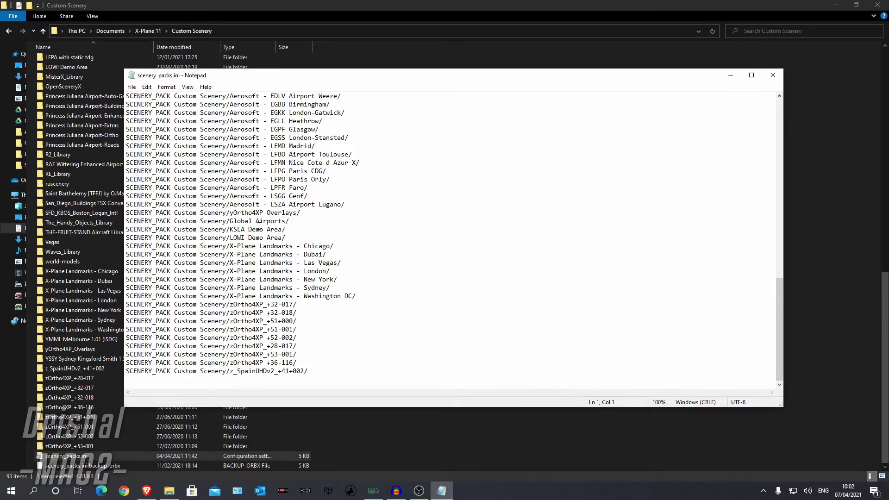
scroll(277, 246, up, 7)
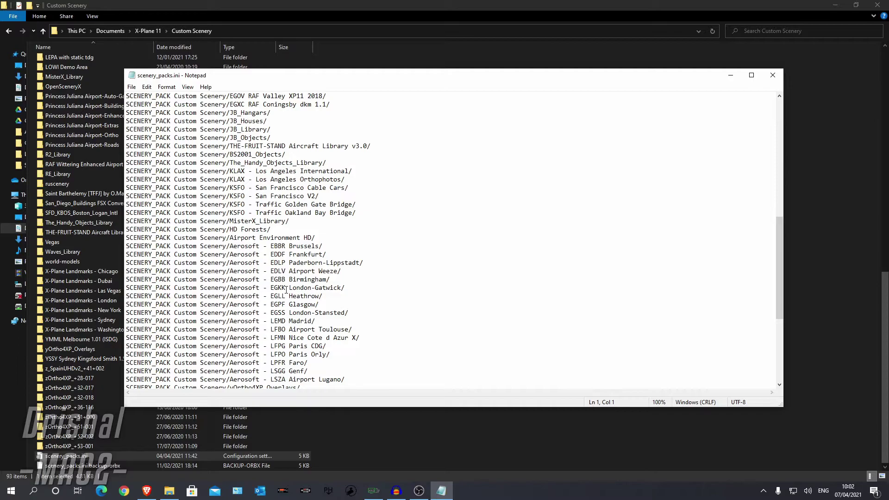
scroll(285, 291, up, 4)
scroll(218, 287, up, 2)
scroll(263, 268, down, 5)
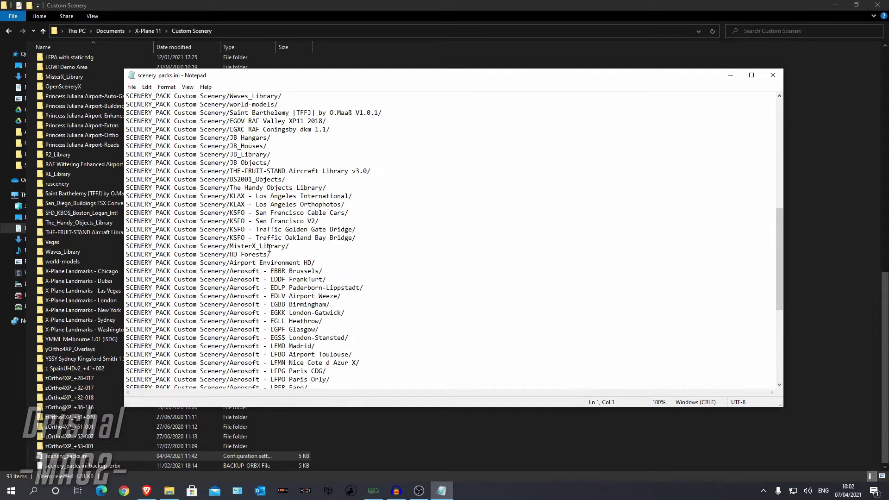
scroll(270, 250, down, 3)
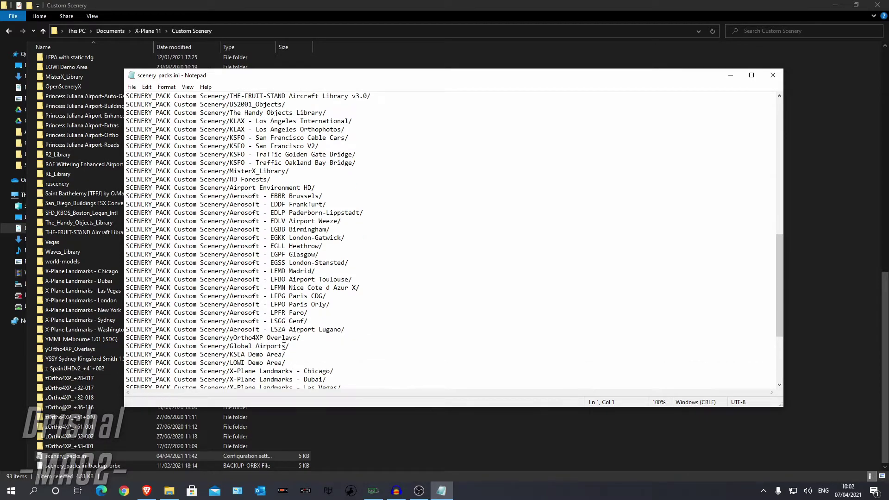
scroll(250, 252, up, 1)
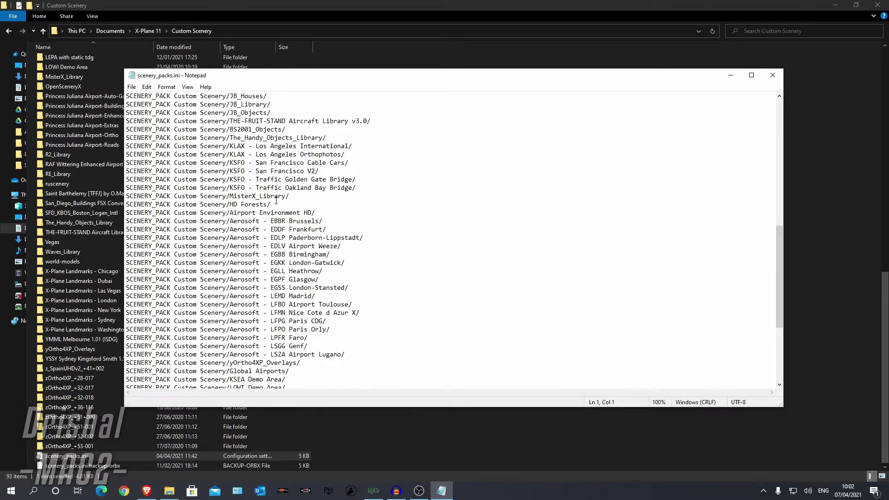
scroll(275, 199, up, 15)
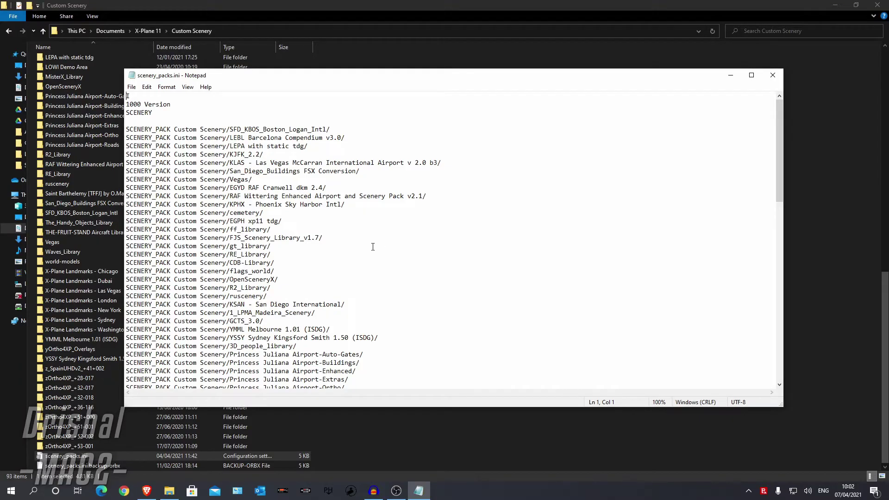
- Try selecting the SFD_KBOS_Boston_Logan_Intl line, then deselect it
click(342, 146)
scroll(220, 286, down, 4)
scroll(262, 338, up, 4)
drag(125, 129, 238, 129)
click(340, 120)
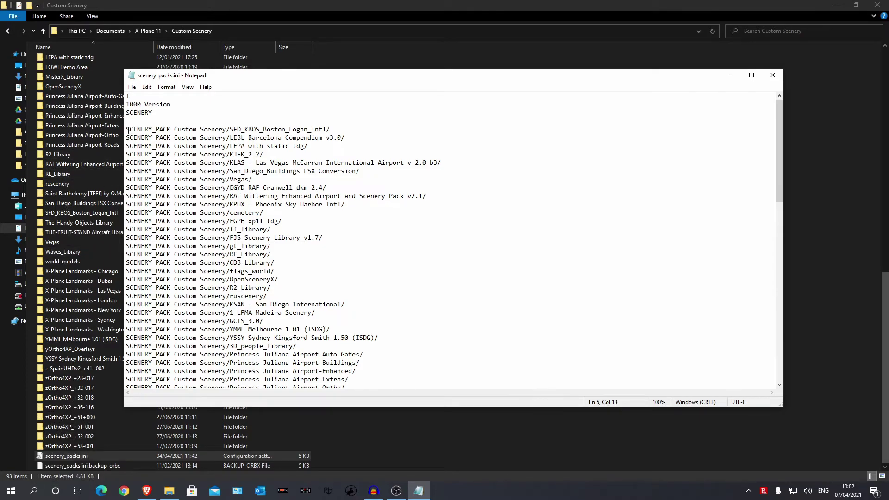
drag(126, 130, 330, 132)
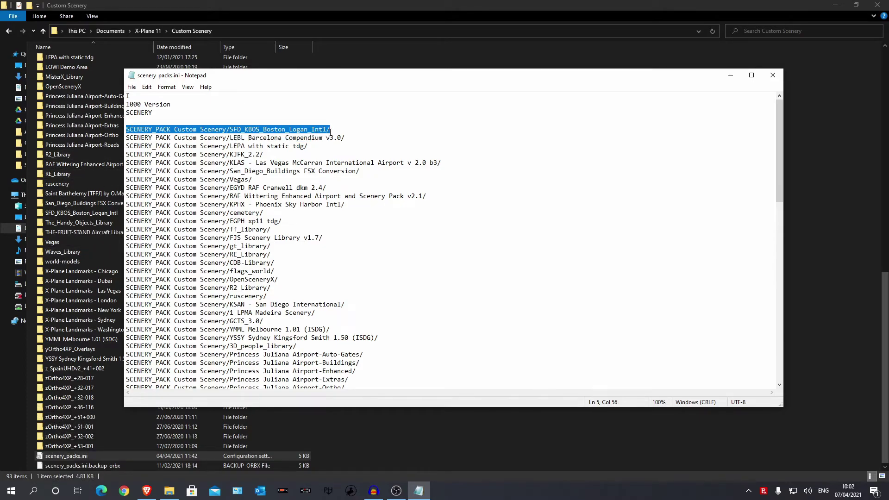
click(321, 218)
drag(329, 130, 126, 130)
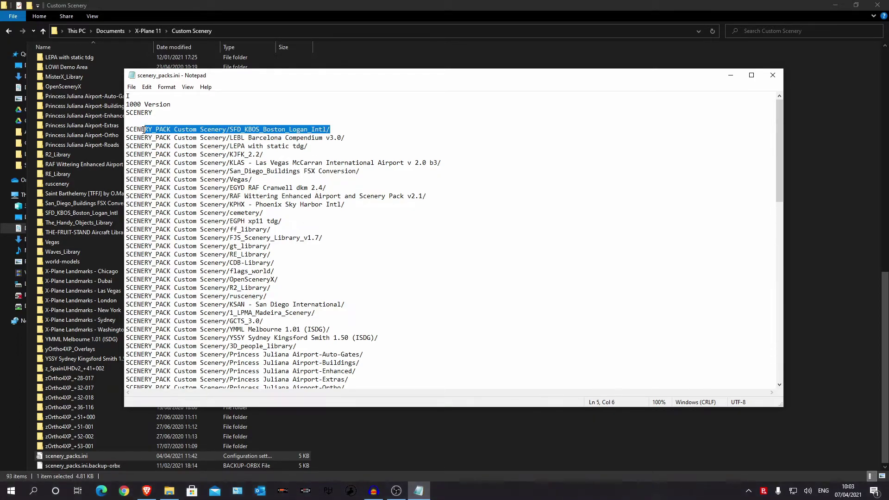
click(342, 229)
scroll(297, 229, down, 12)
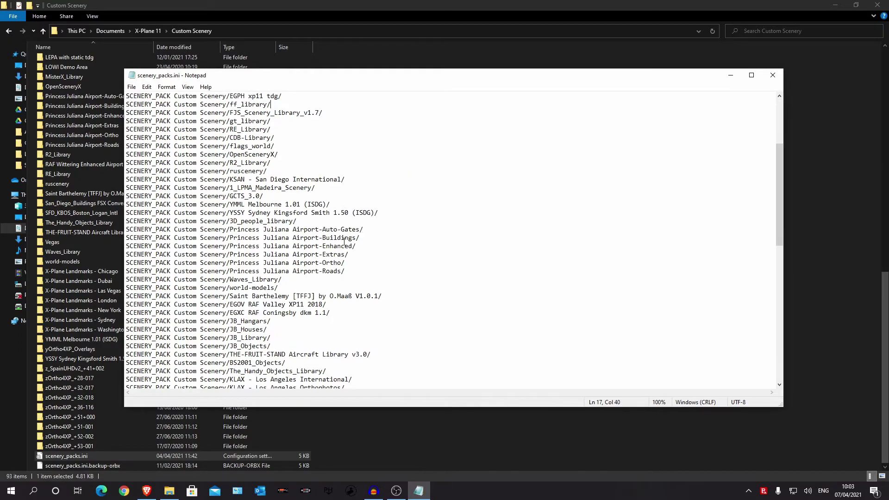
- Cut the MisterX_Library line and paste it at the top of the list under SCENERY
drag(290, 255, 127, 254)
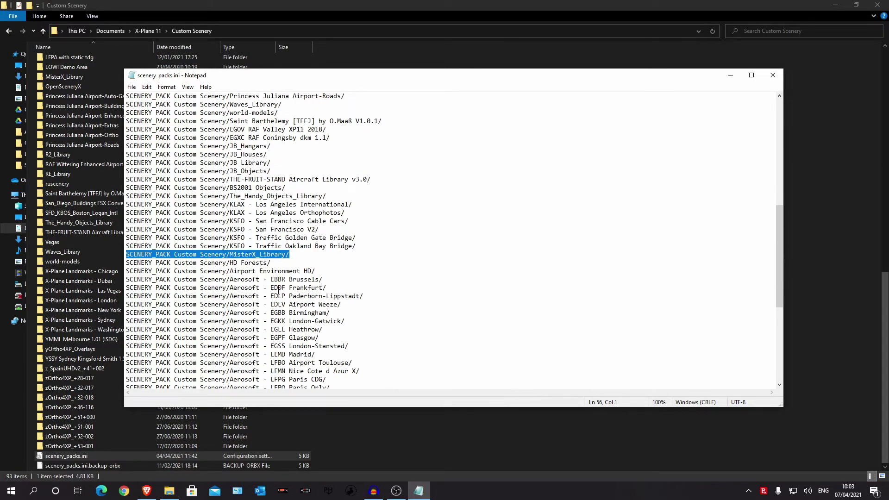
key(ctrl+x)
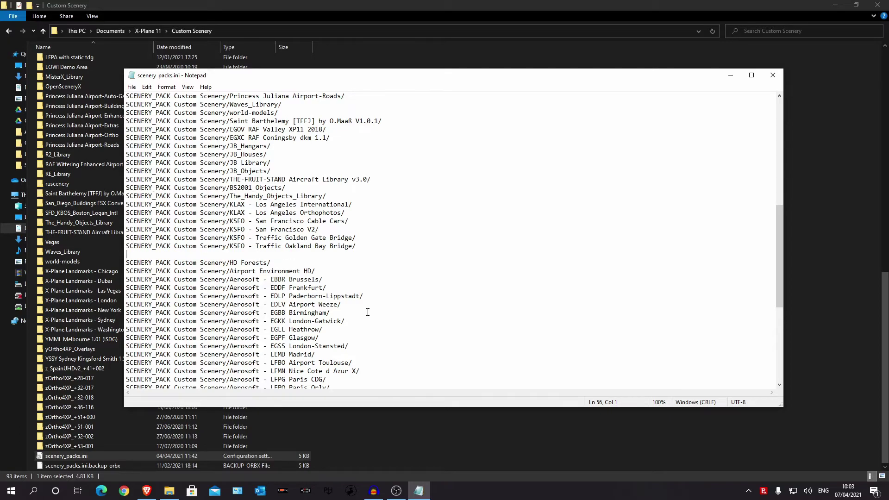
key(BackSpace)
scroll(367, 312, up, 12)
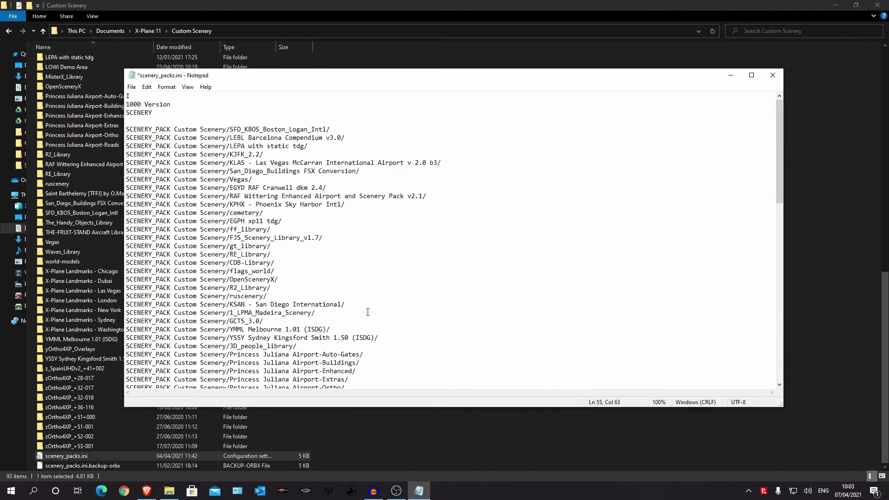
click(145, 122)
text(#)
key(Return)
key(BackSpace)
key(BackSpace)
key(Return)
key(ctrl+v)
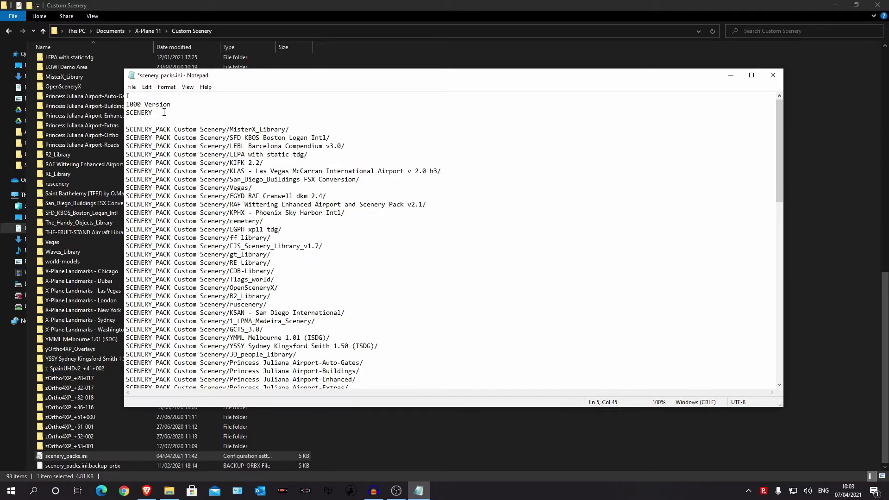
- Move the MisterX_Library line from the top to a new line below HD Forests/
click(319, 119)
scroll(319, 150, down, 11)
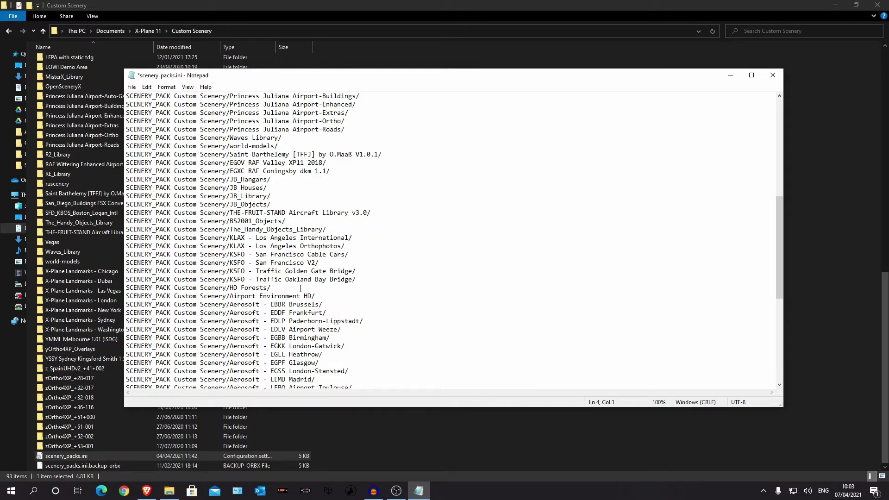
scroll(301, 288, up, 11)
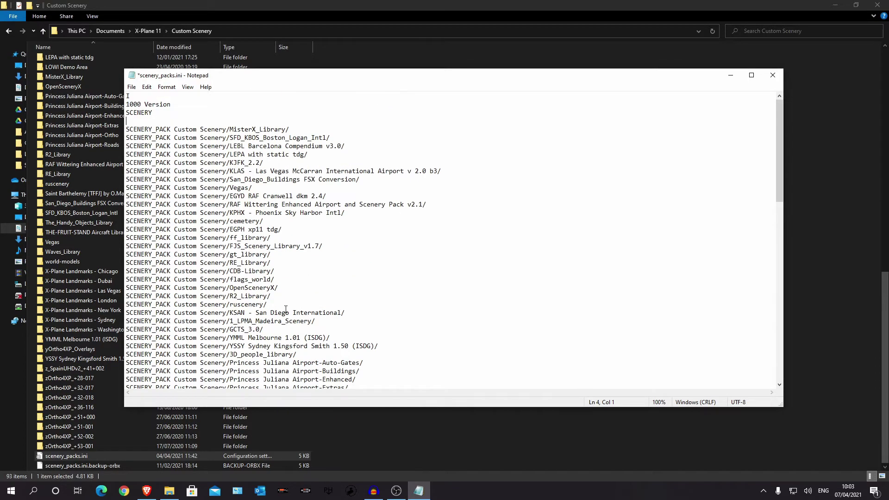
drag(289, 129, 126, 129)
key(ctrl+x)
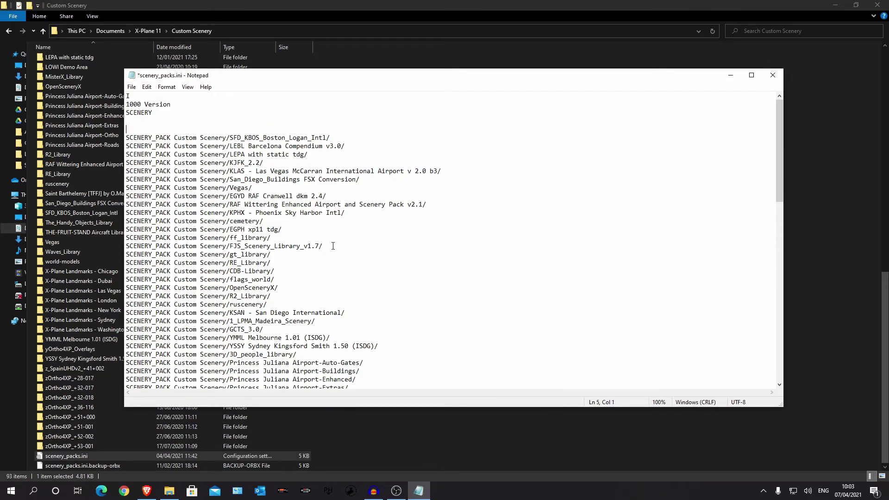
key(BackSpace)
scroll(149, 126, down, 18)
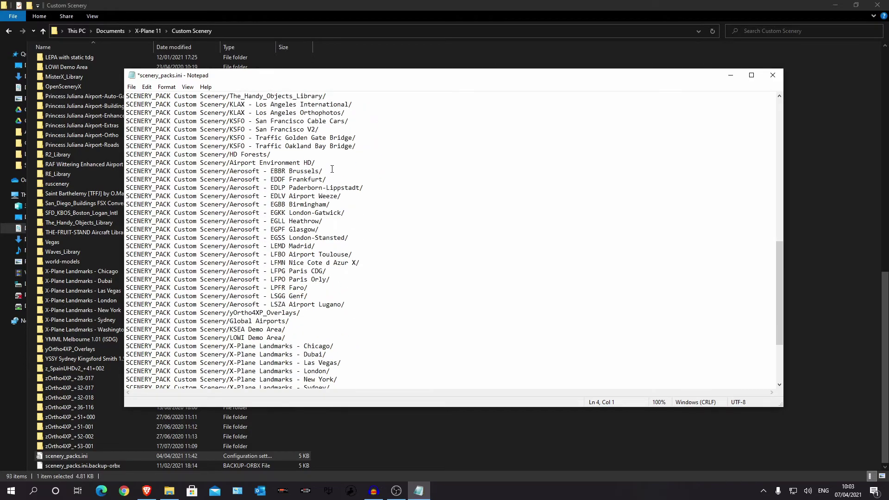
click(287, 156)
key(Return)
key(ctrl+v)
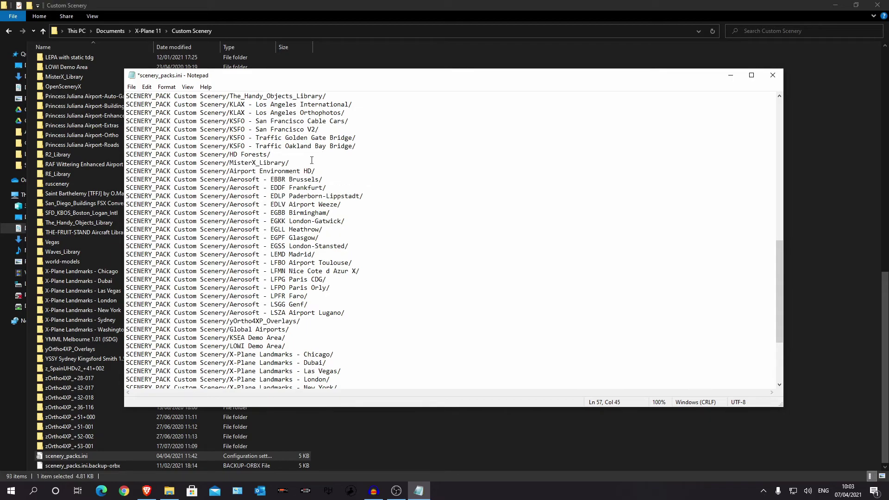
click(131, 86)
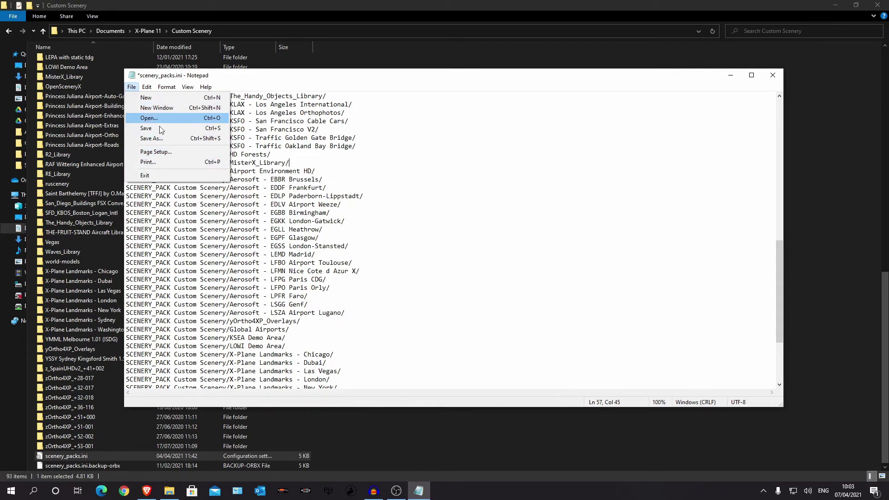
- Dismiss the File menu without saving and scroll back to the top of scenery_packs.ini
click(440, 146)
scroll(347, 317, down, 5)
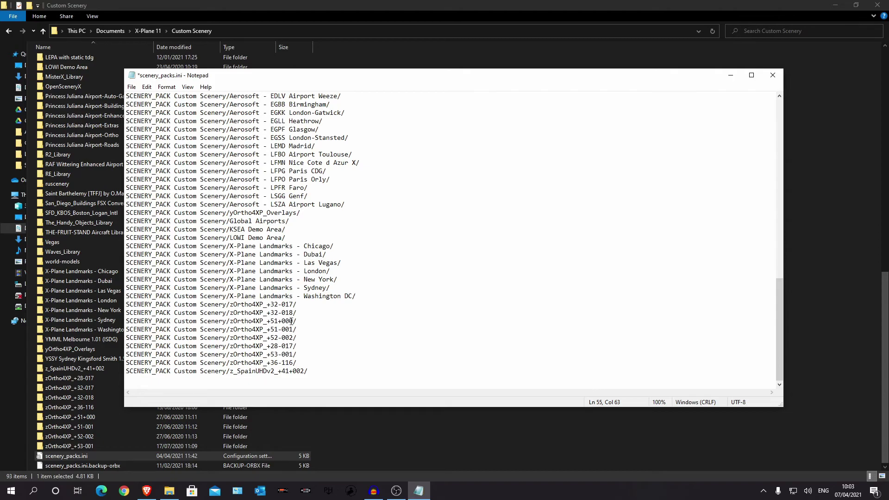
scroll(397, 356, up, 13)
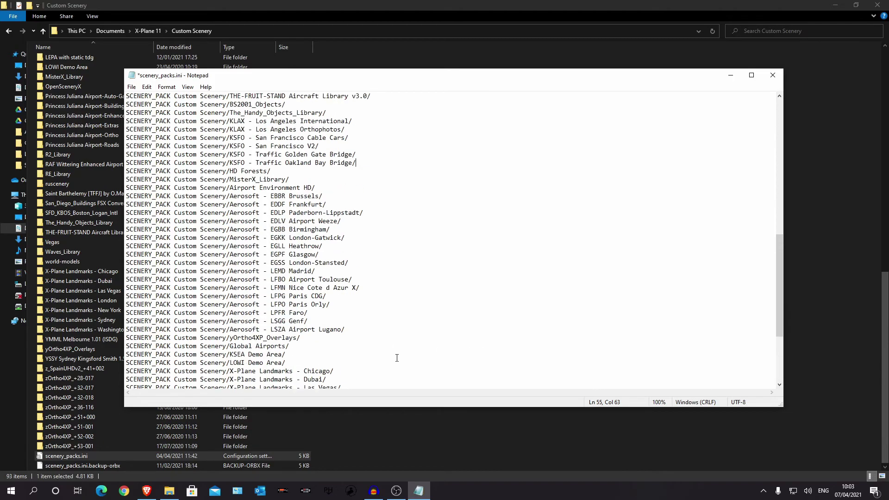
scroll(397, 355, up, 6)
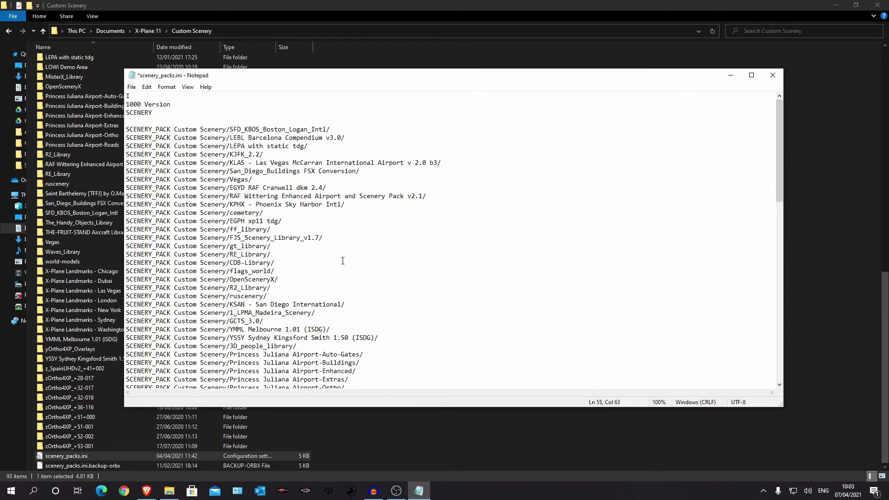